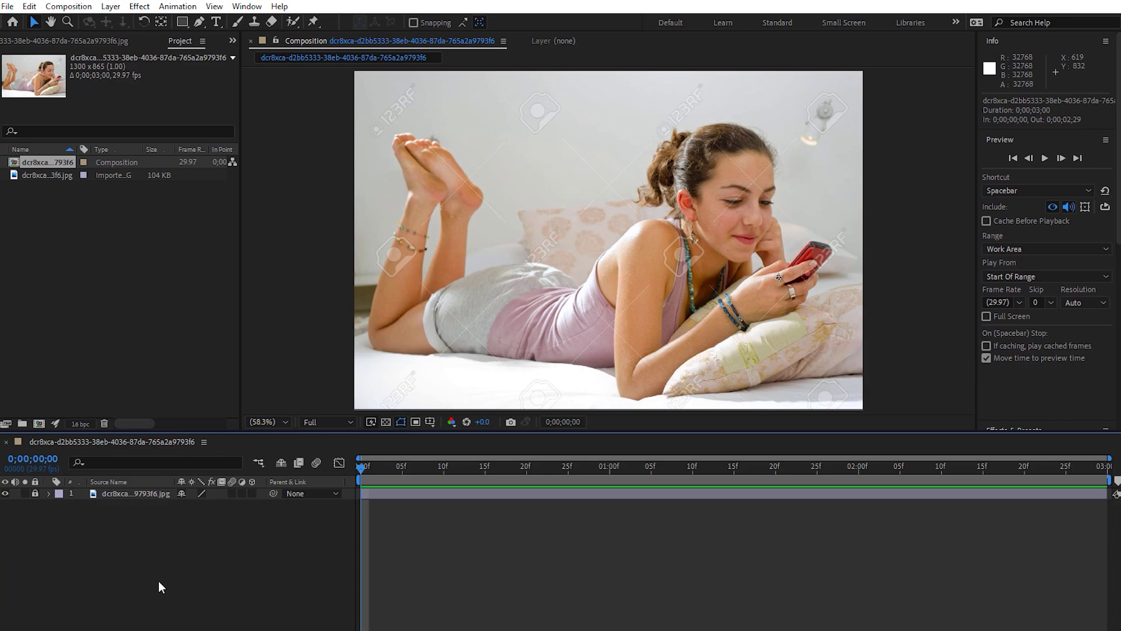
- Create a new solid layer named Particles above the photo in the composition
left_click(158, 585)
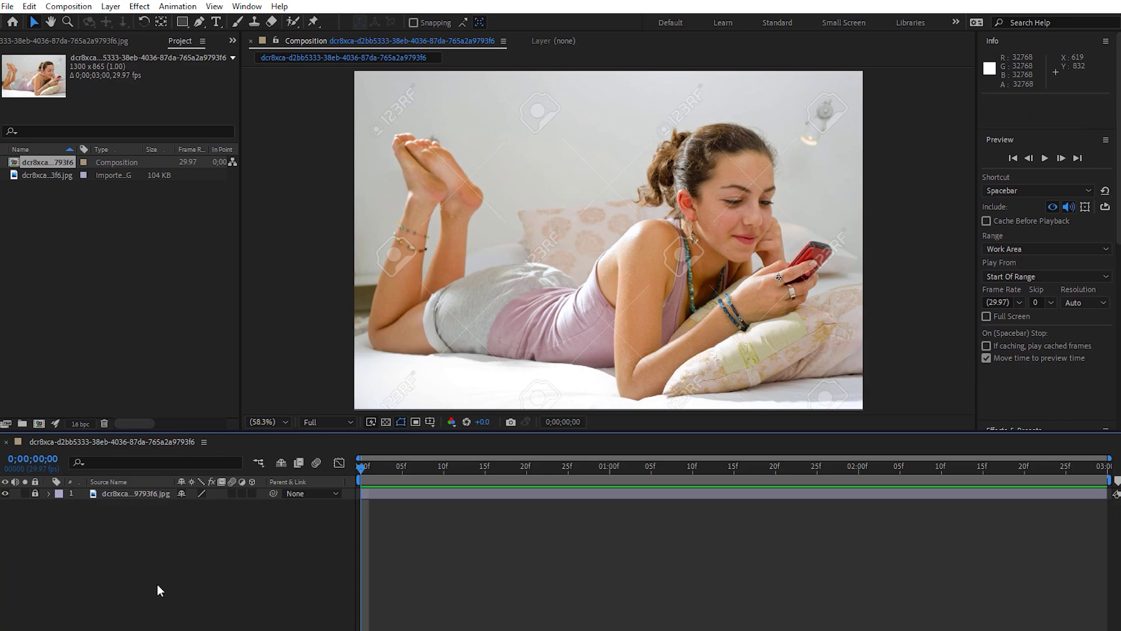
key("ctrl+y")
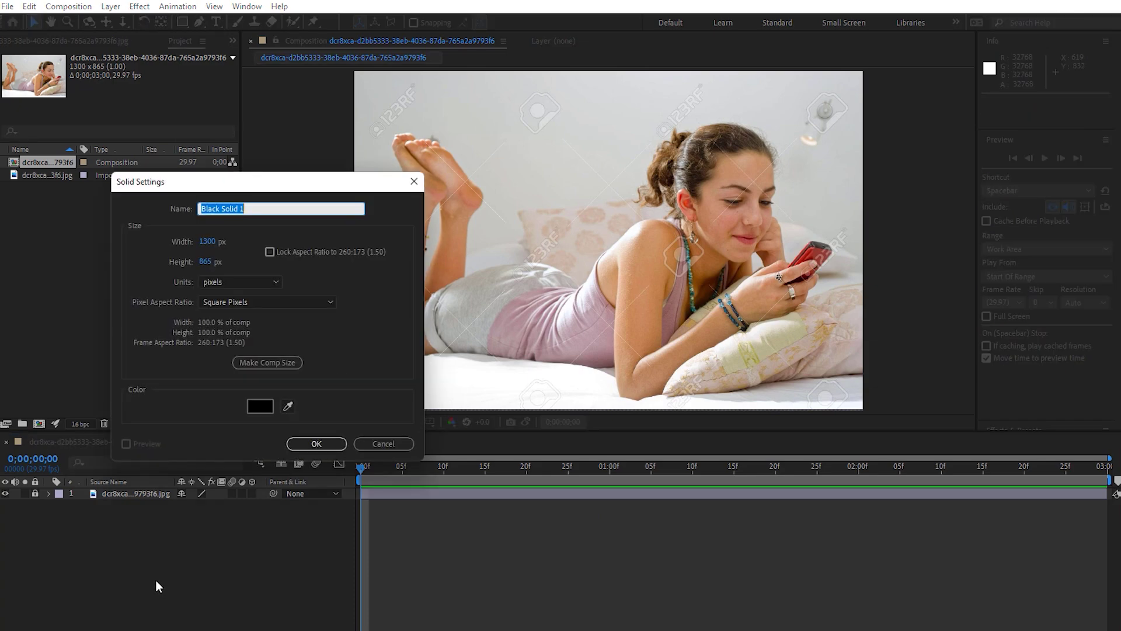
type("Particles")
key("Return")
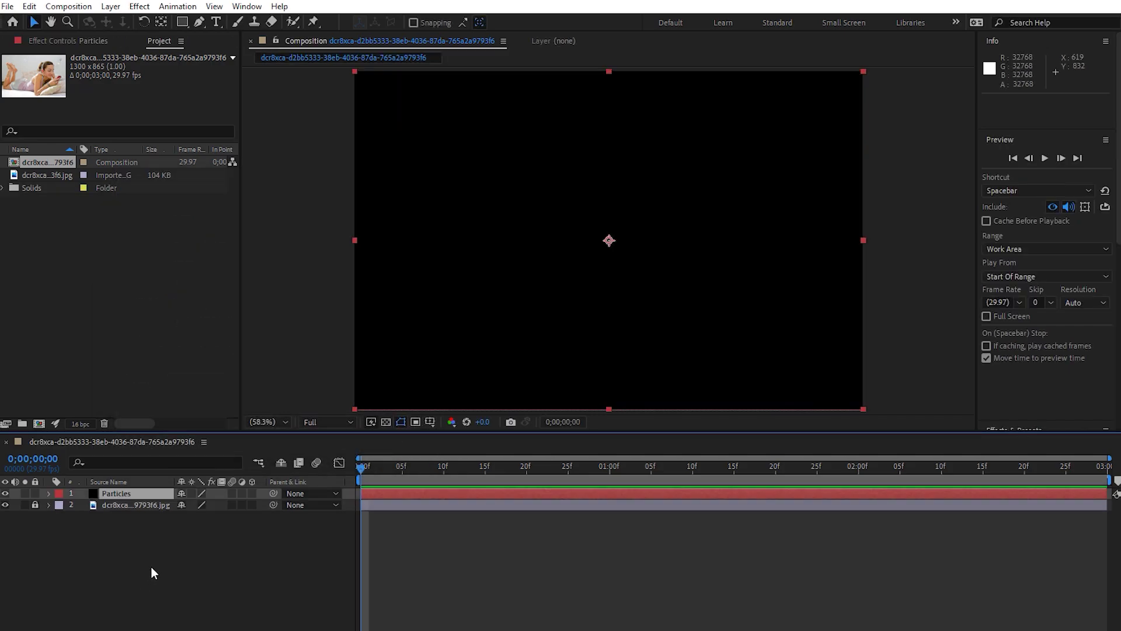
- Apply the RG Trapcode Particular effect to the Particles layer
left_click(140, 6)
mouse_move(198, 340)
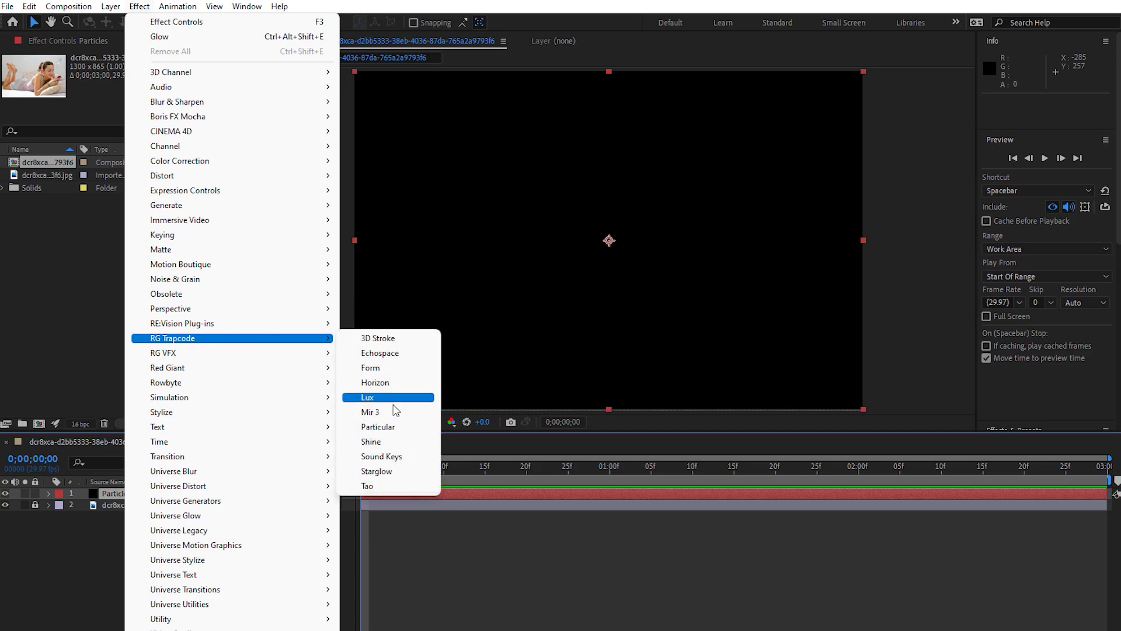
left_click(383, 428)
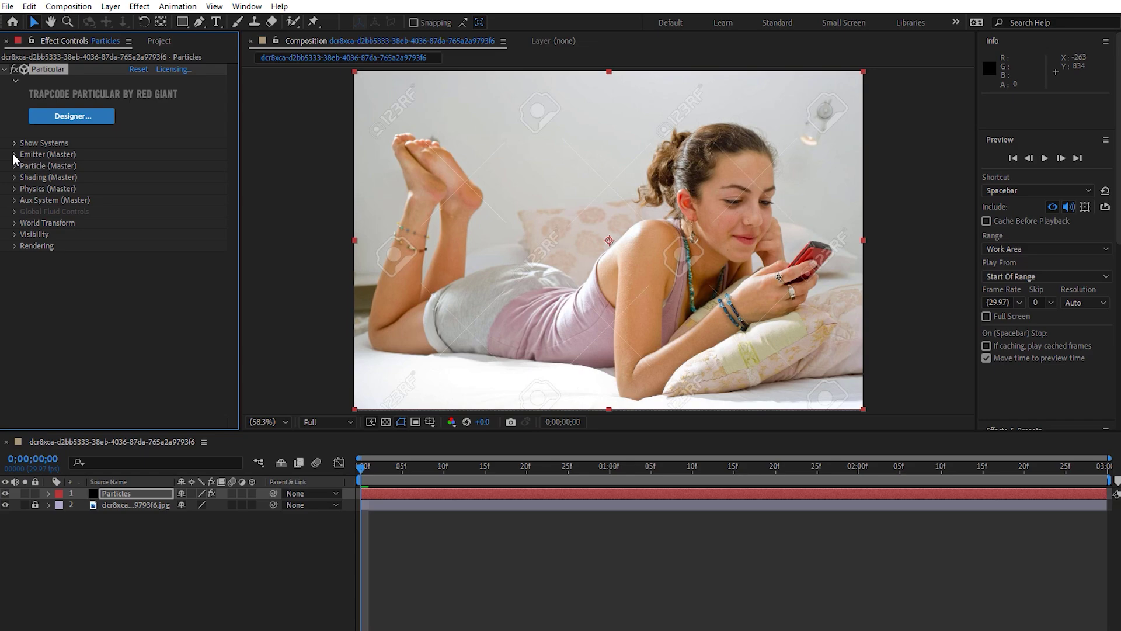
- Move Particular's emitter onto the red phone, at about 1140.9, 446.2, checking the particles at about 0;00;01;18
left_click(15, 154)
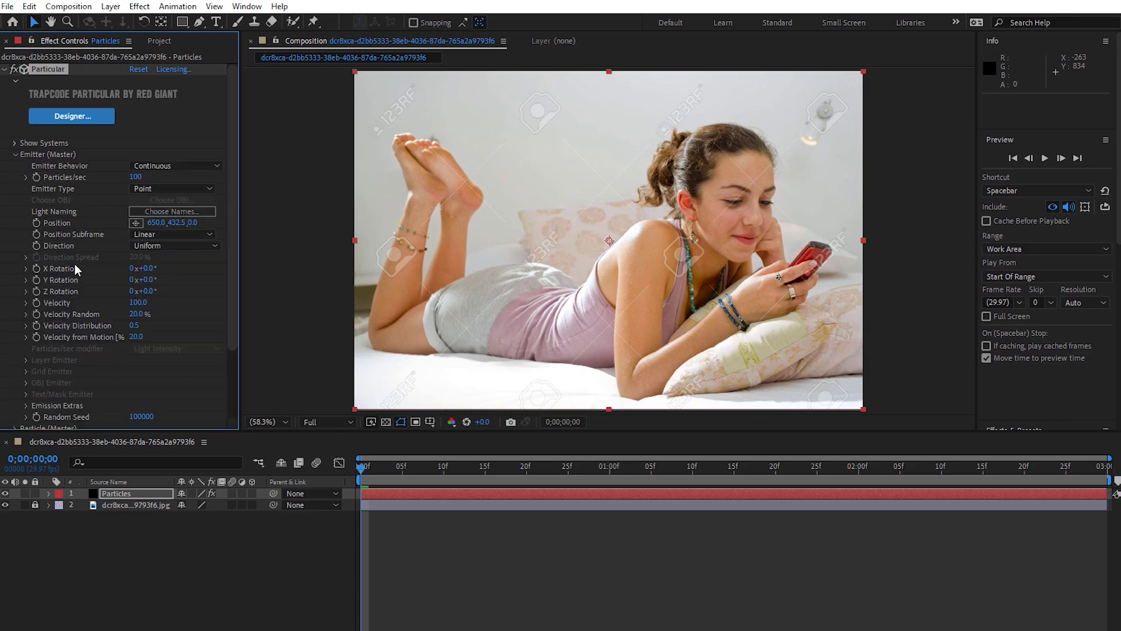
left_click(174, 191)
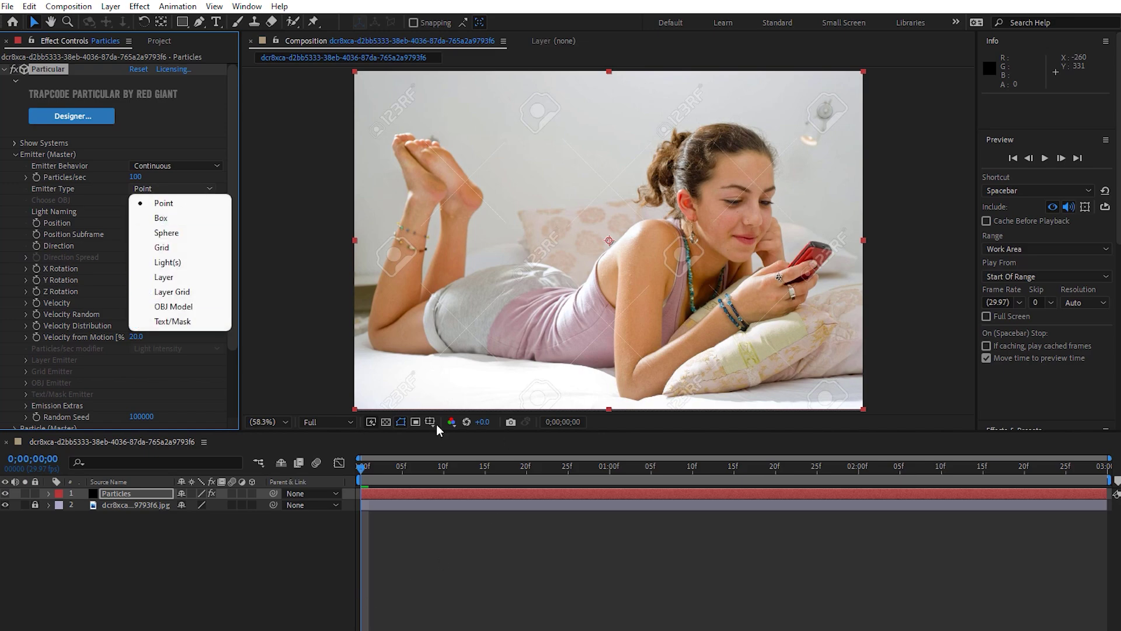
left_click_drag(609, 240, 798, 244)
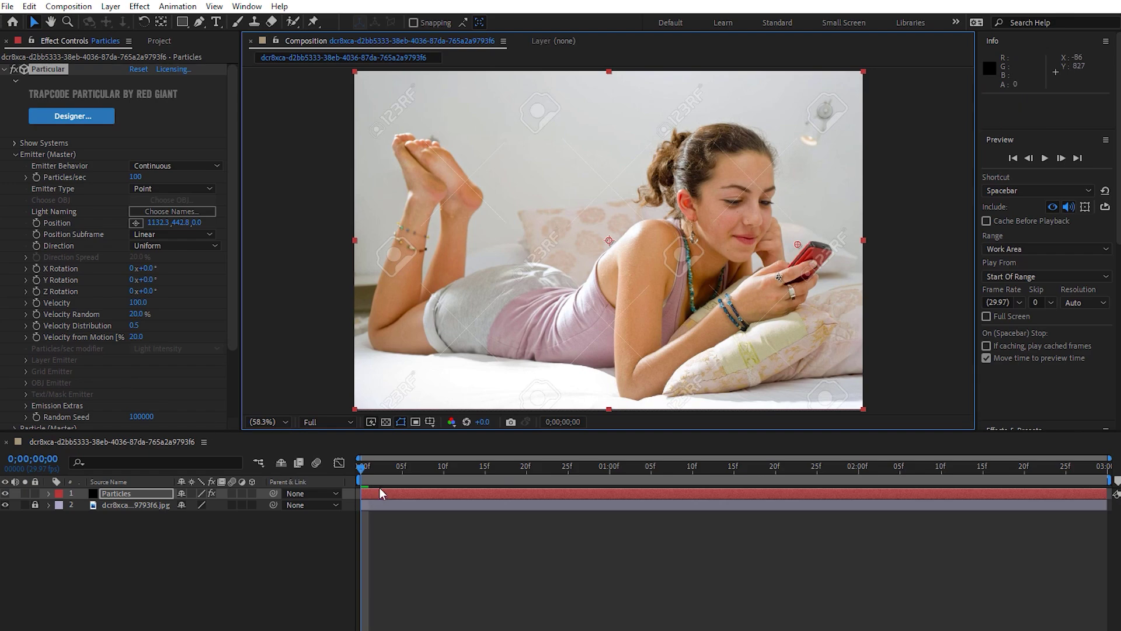
left_click_drag(385, 469, 759, 467)
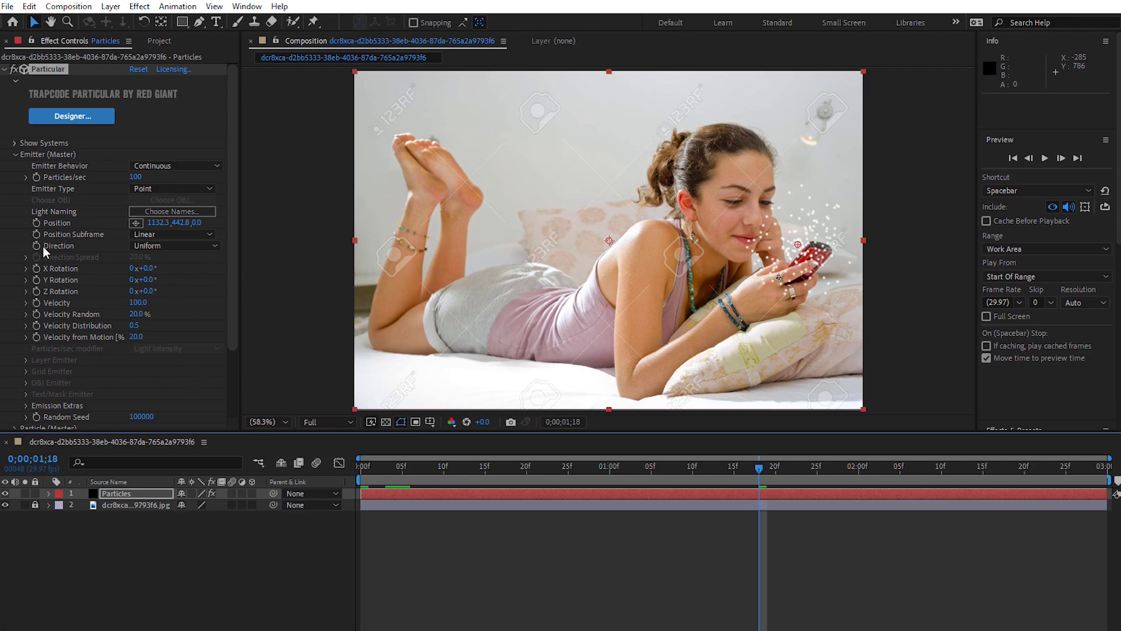
mouse_move(798, 245)
left_mouse_down()
mouse_move(821, 240)
mouse_move(801, 246)
left_mouse_up()
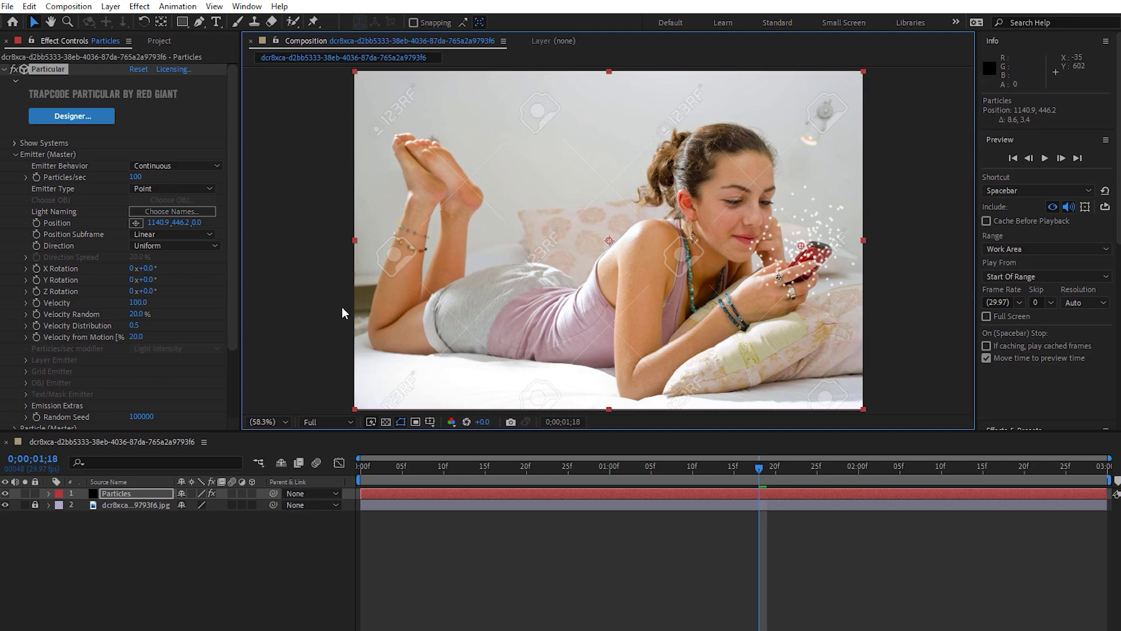
- In the Air settings of Particular's Physics, set Wind X to -773 and Wind Y to -232, and preview the animation
scroll(229, 232, "down", 4)
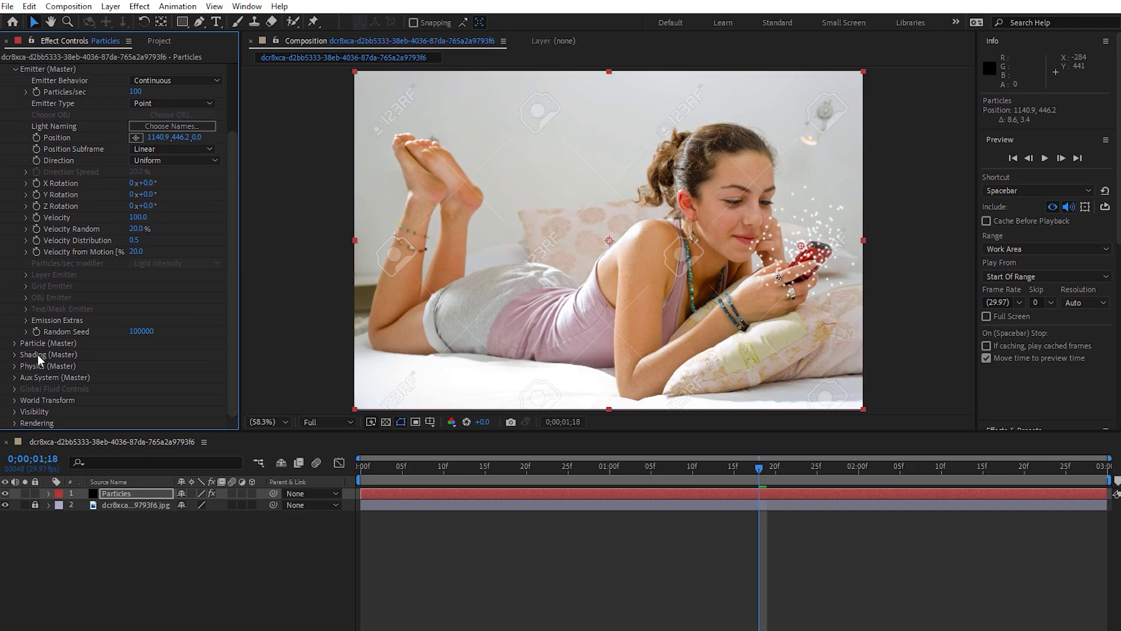
left_click(14, 343)
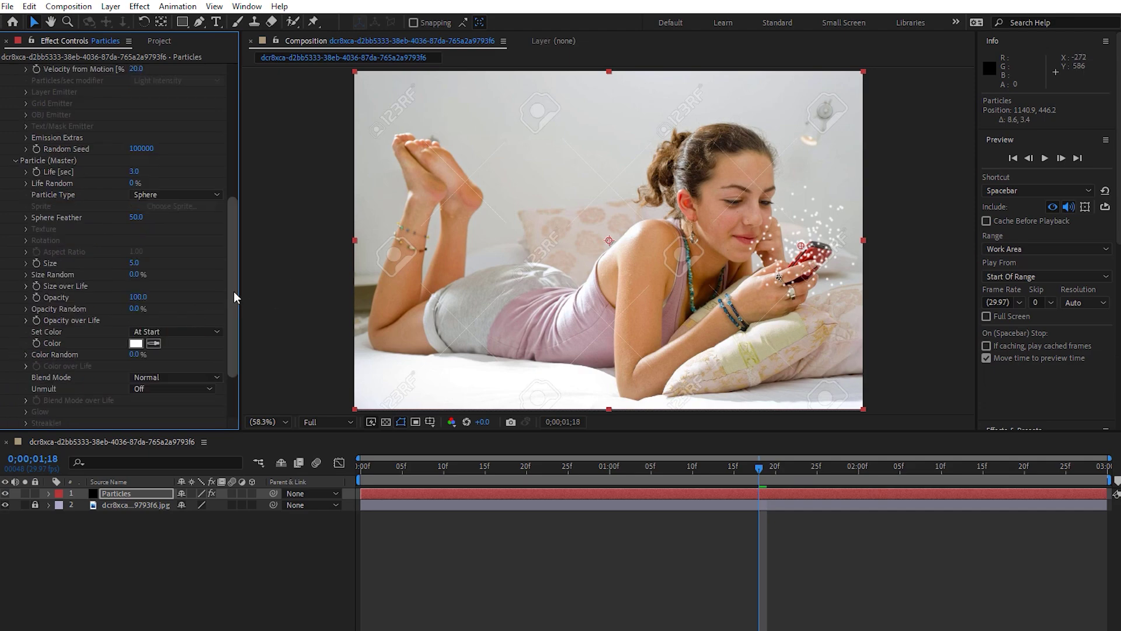
scroll(233, 292, "down", 9)
scroll(235, 274, "up", 3)
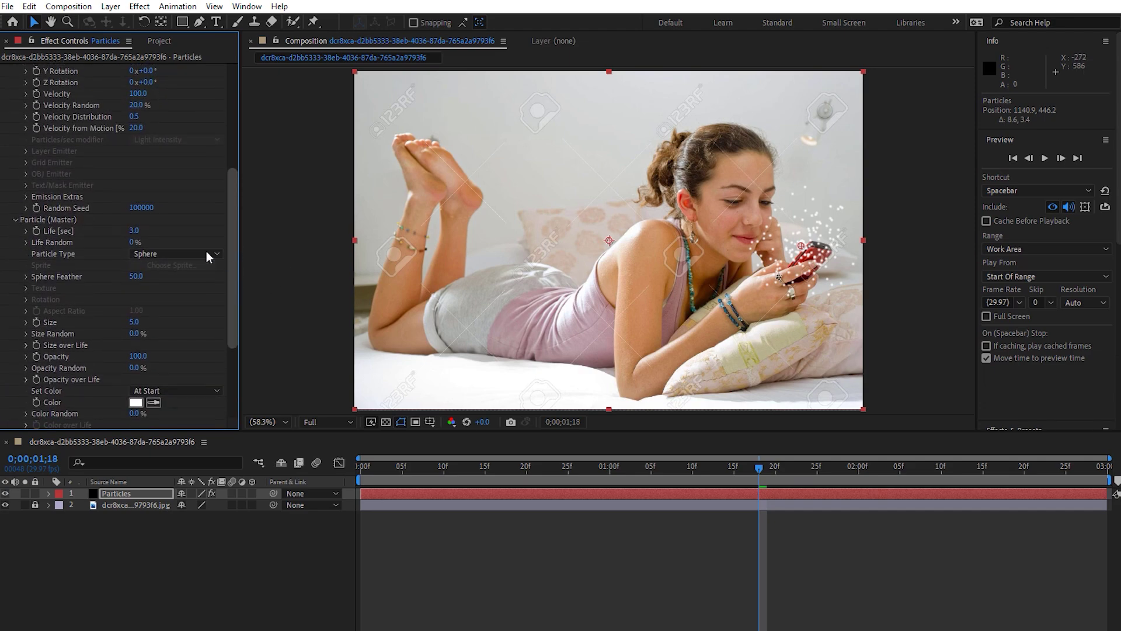
scroll(106, 300, "down", 6)
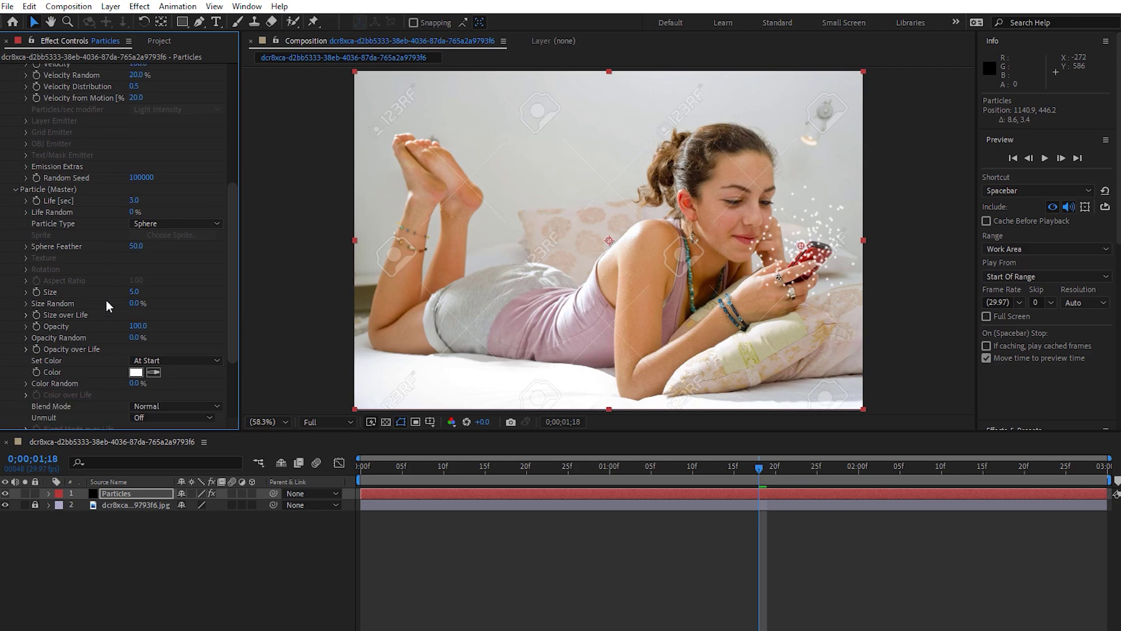
left_click(13, 366)
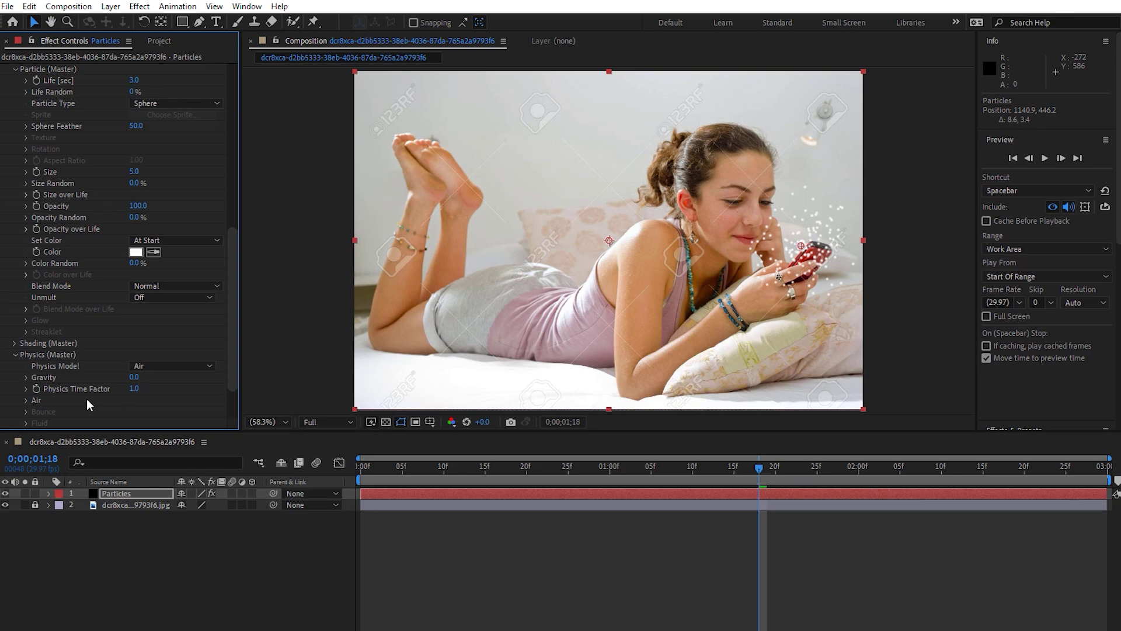
left_click(29, 401)
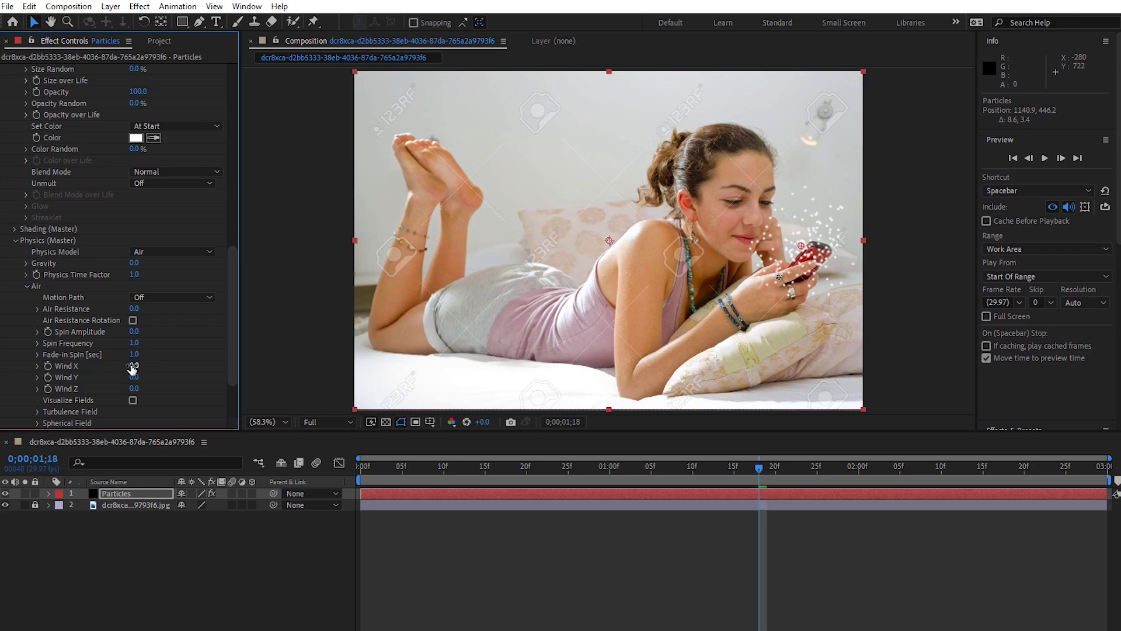
left_click_drag(134, 367, 18, 392)
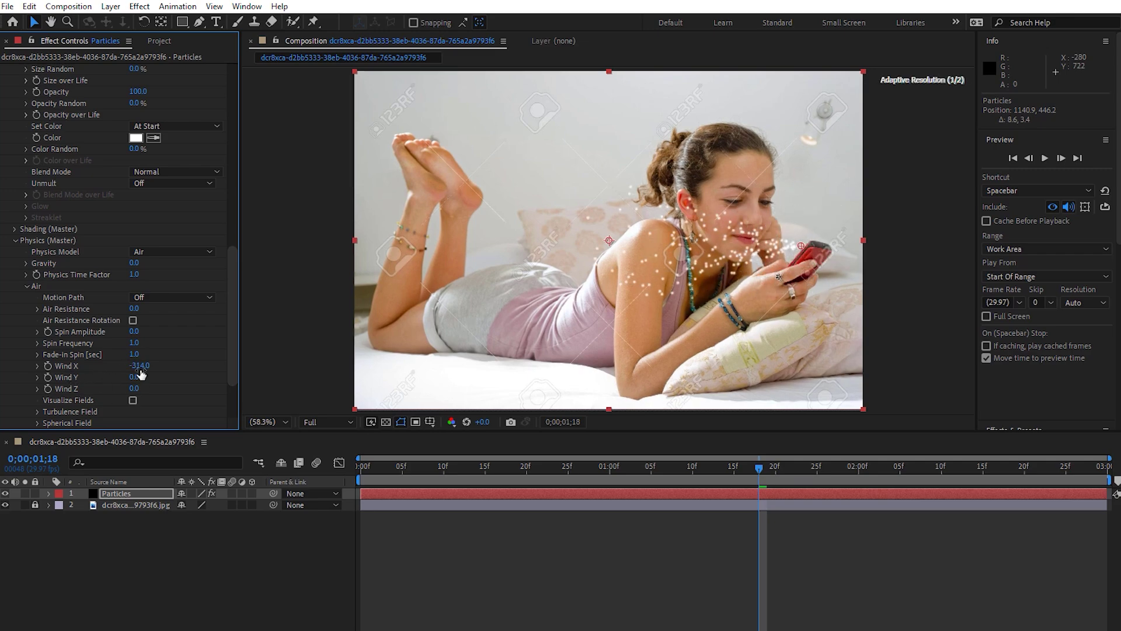
left_click_drag(139, 367, 12, 545)
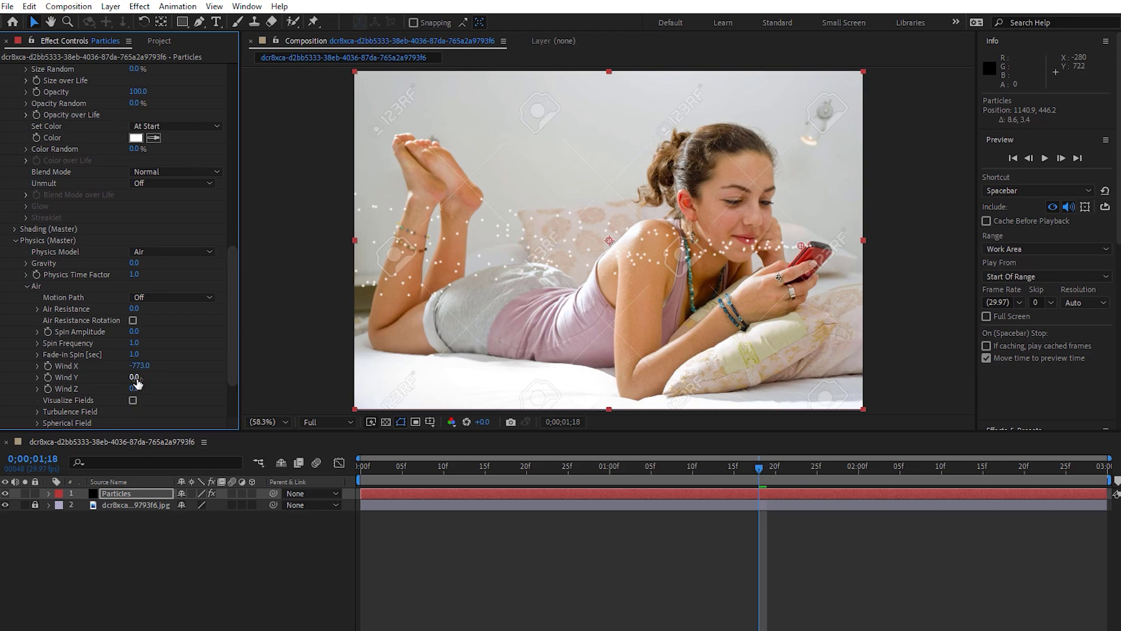
left_click_drag(136, 379, 52, 453)
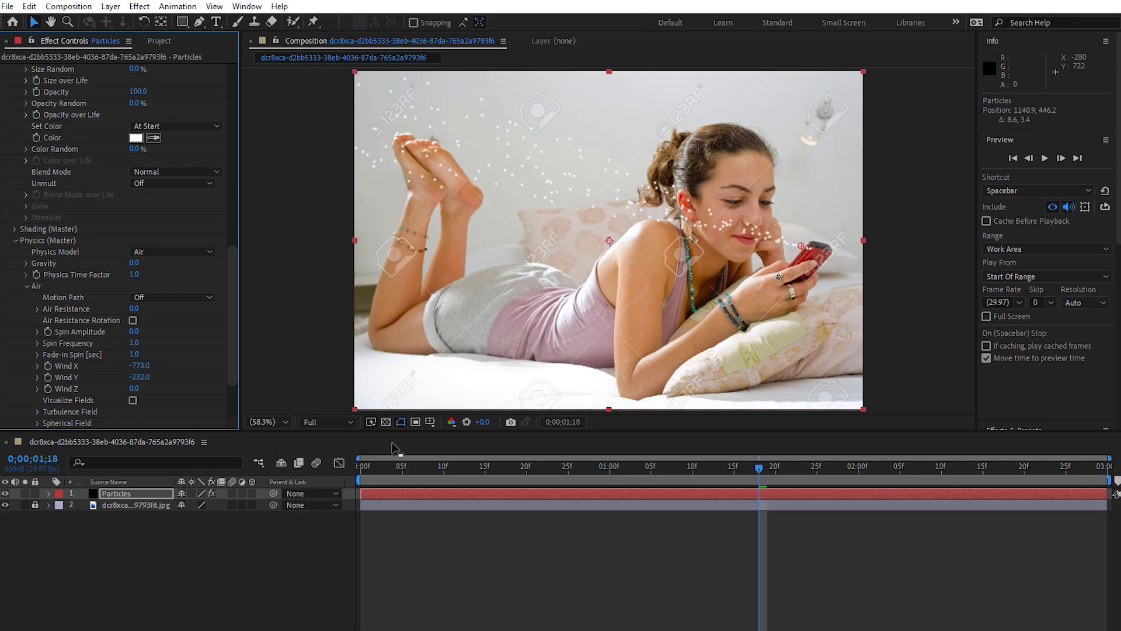
left_click(369, 469)
left_click(1044, 159)
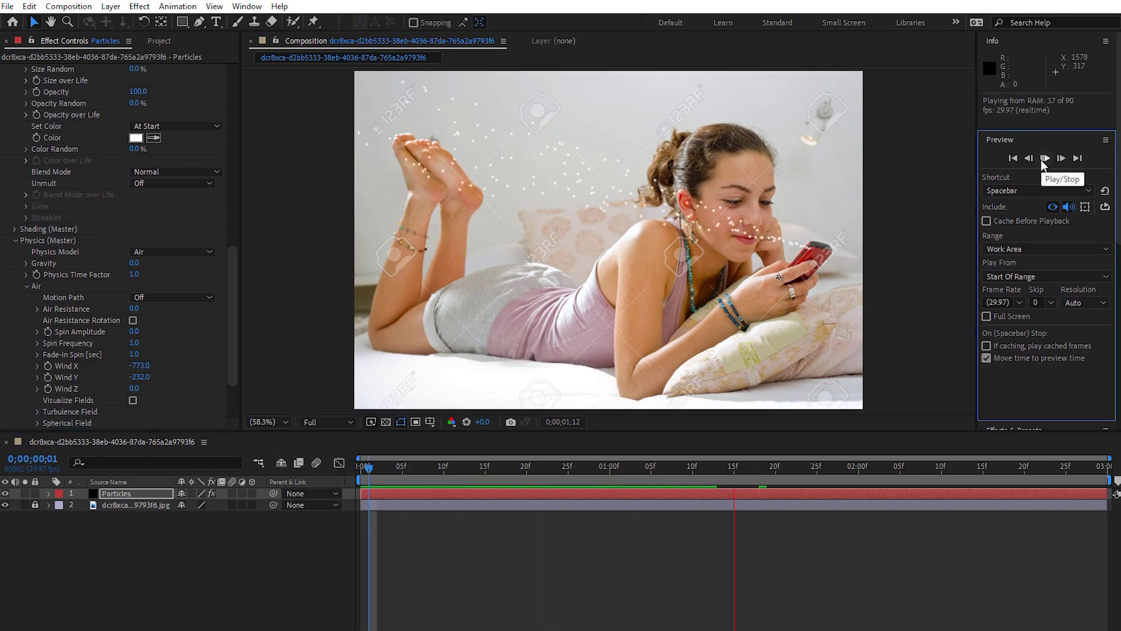
left_click(1043, 160)
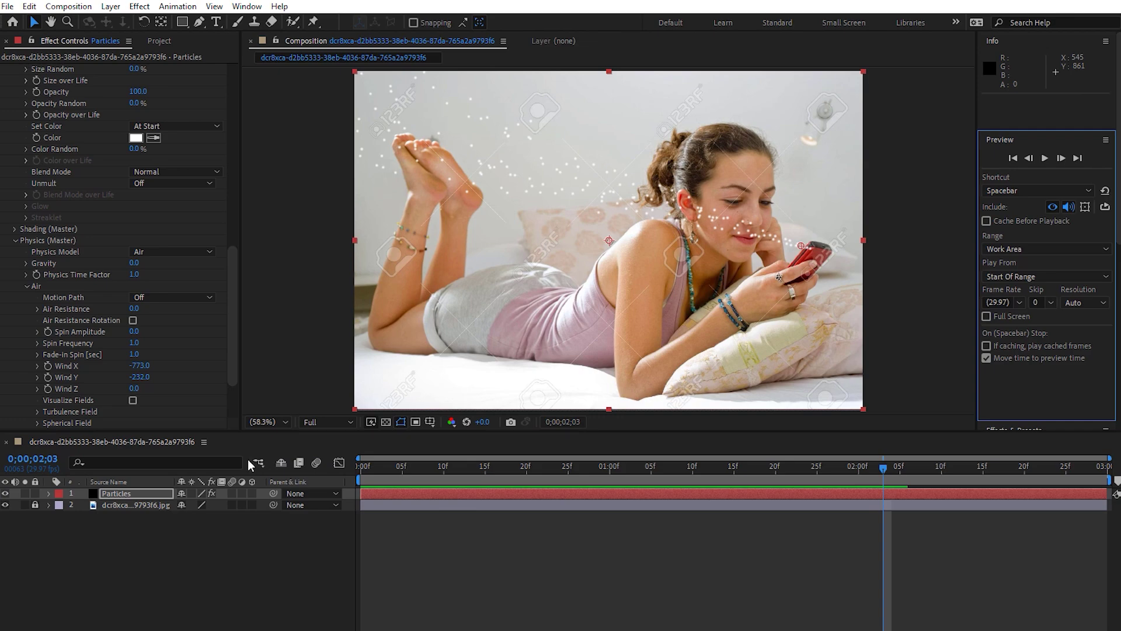
- Set Wind X to -499 and Wind Y to -165, and play back the particle stream
left_click_drag(140, 366, 322, 366)
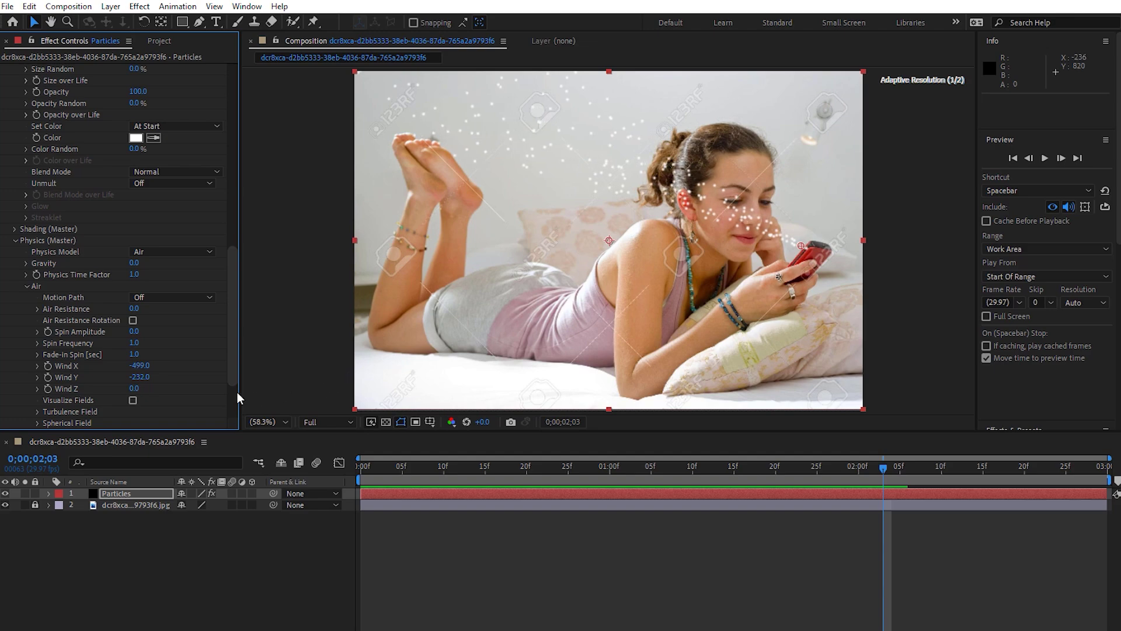
left_click_drag(141, 379, 180, 377)
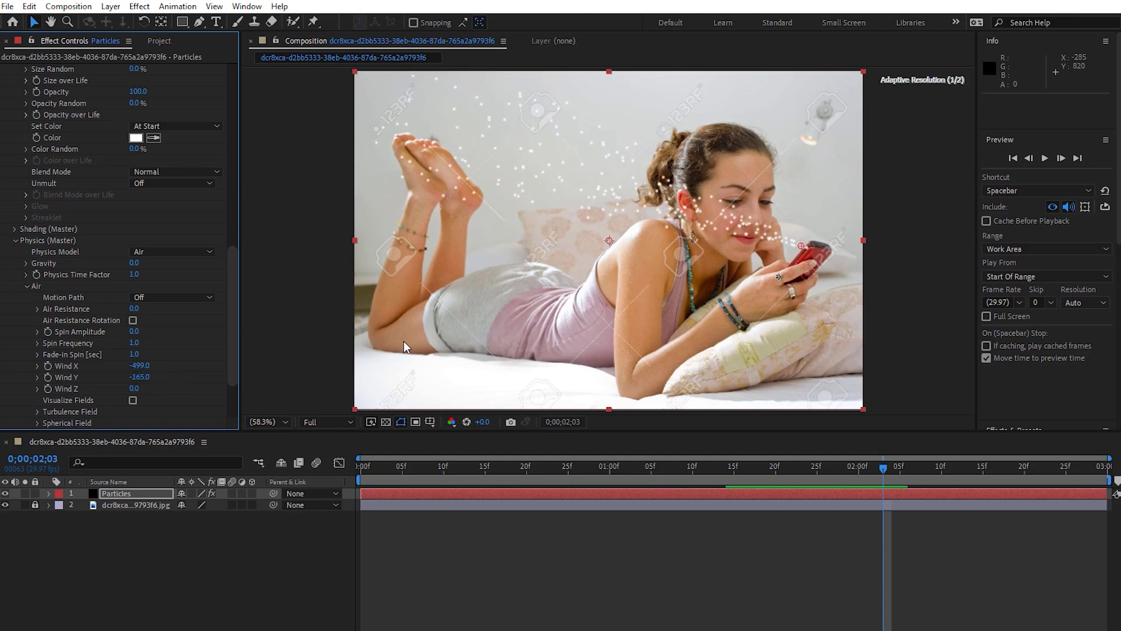
left_click(1045, 158)
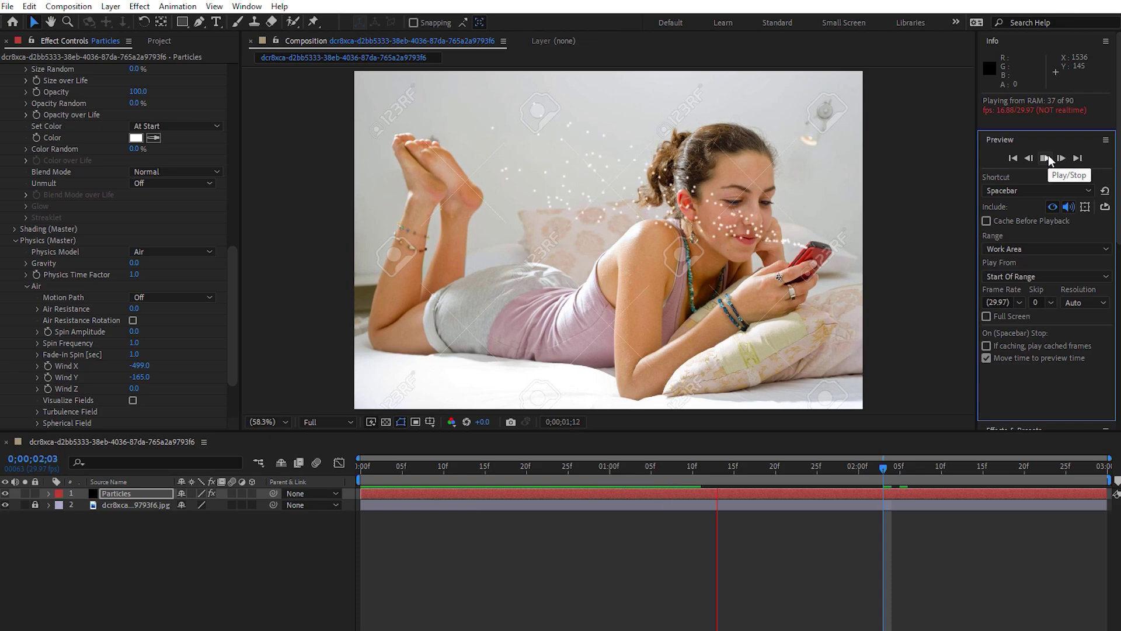
left_click(1049, 159)
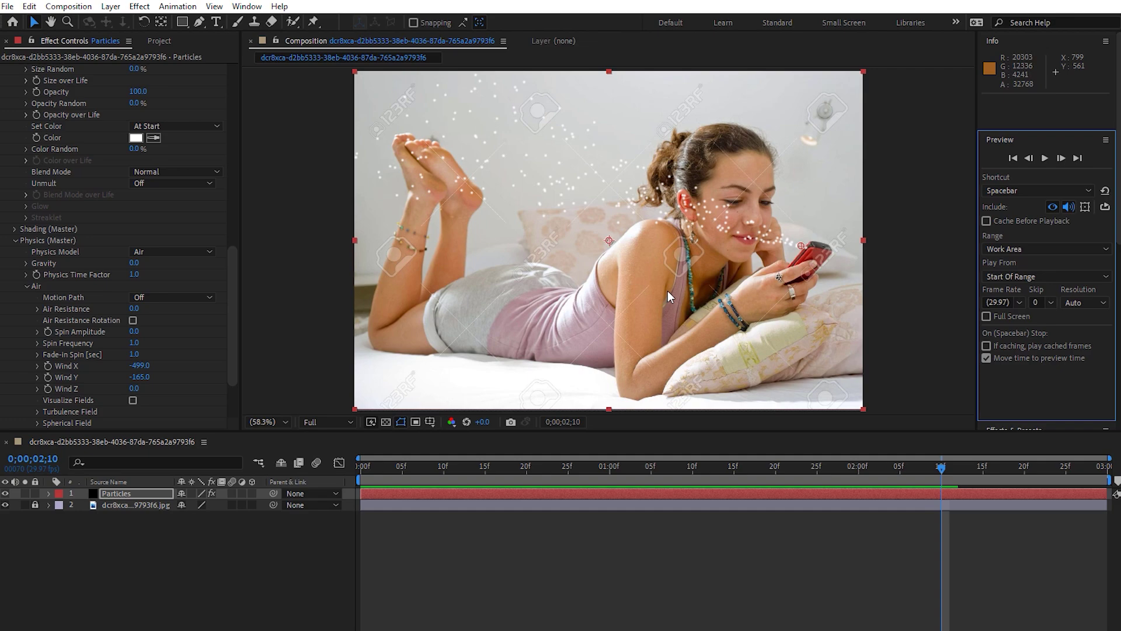
- Set the Turbulence Field's Affect Position to 260 and preview the particle motion
left_click(37, 411)
scroll(82, 374, "down", 5)
left_click_drag(135, 286, 308, 283)
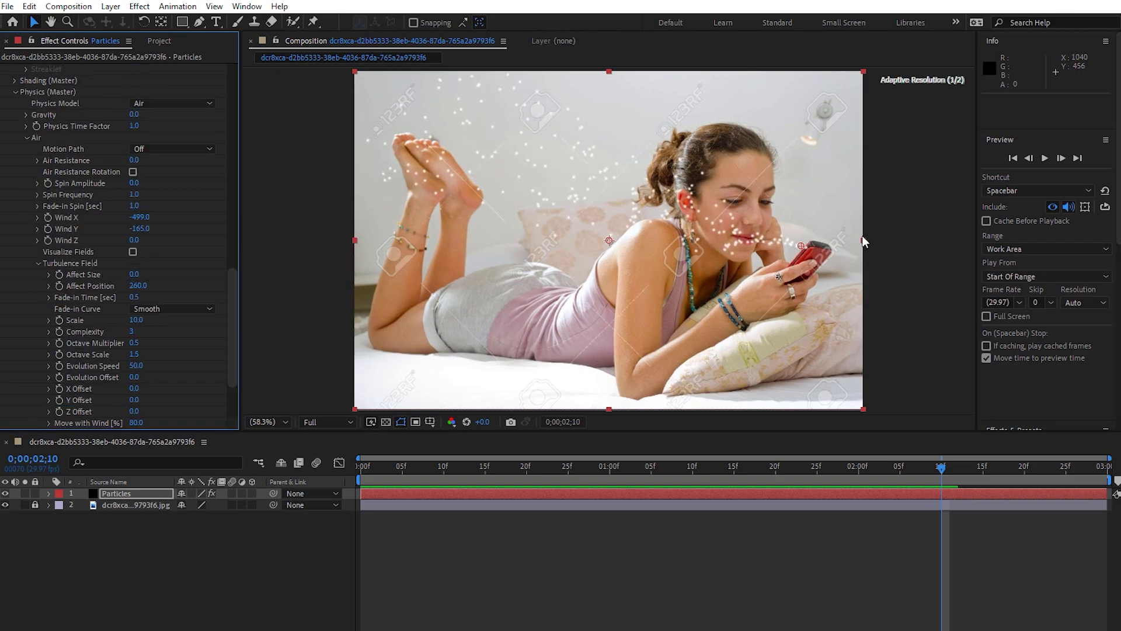
left_click(1044, 160)
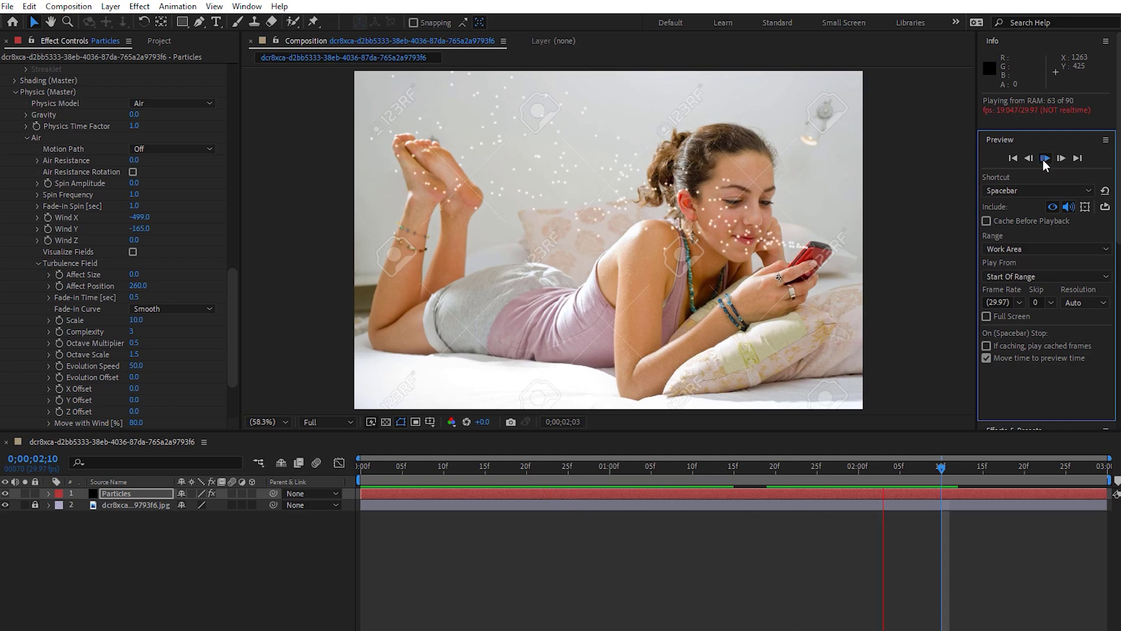
left_click(1043, 159)
- Apply the preset that rises quickly to a peak and fades to zero to the particles' Opacity over Life, and preview the fade
left_click_drag(232, 291, 229, 123)
scroll(32, 354, "down", 3)
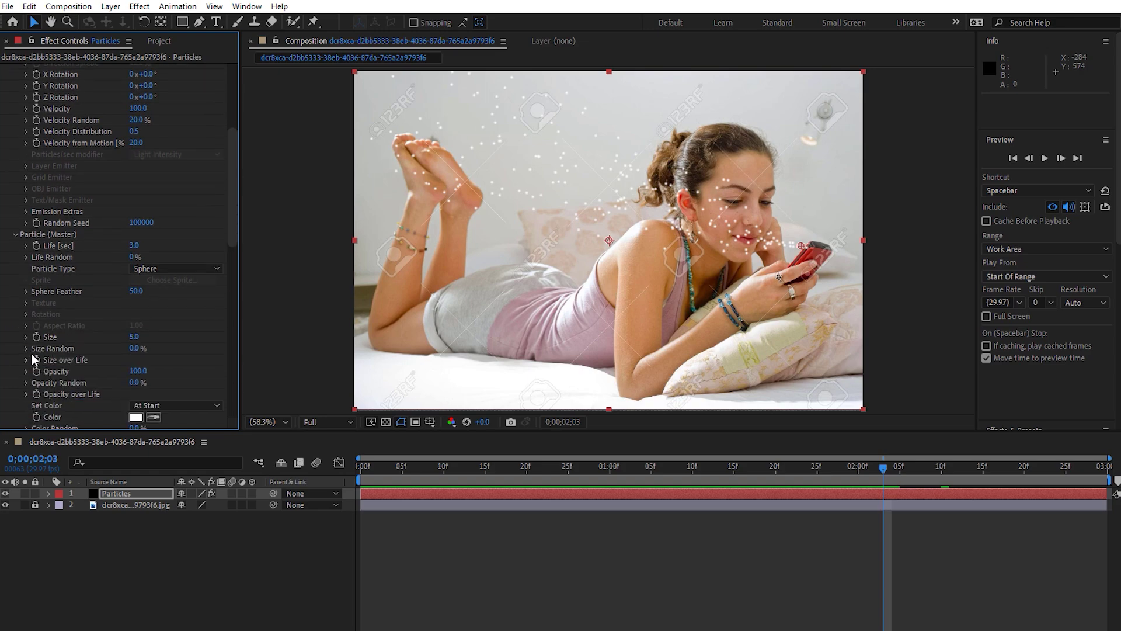
scroll(56, 377, "down", 1)
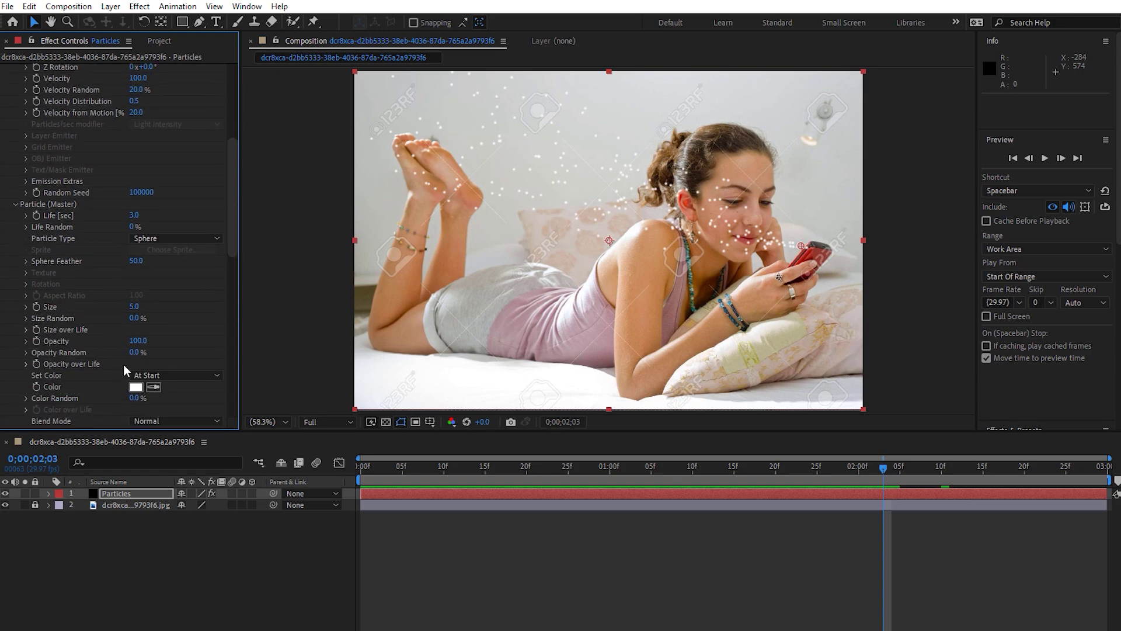
left_click(26, 364)
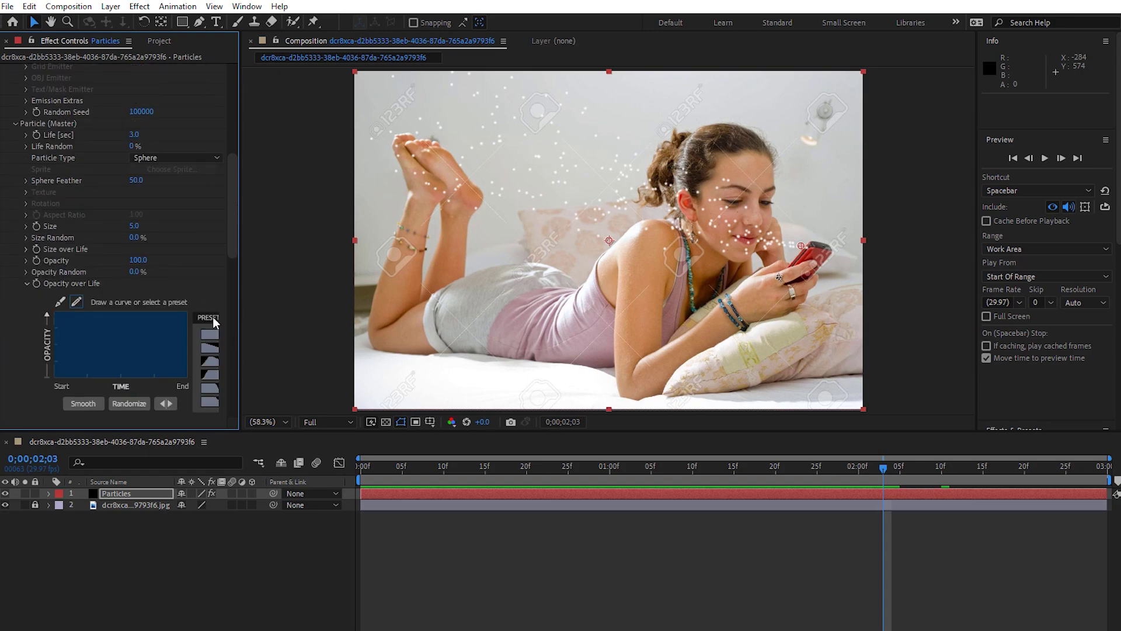
left_click_drag(238, 333, 316, 335)
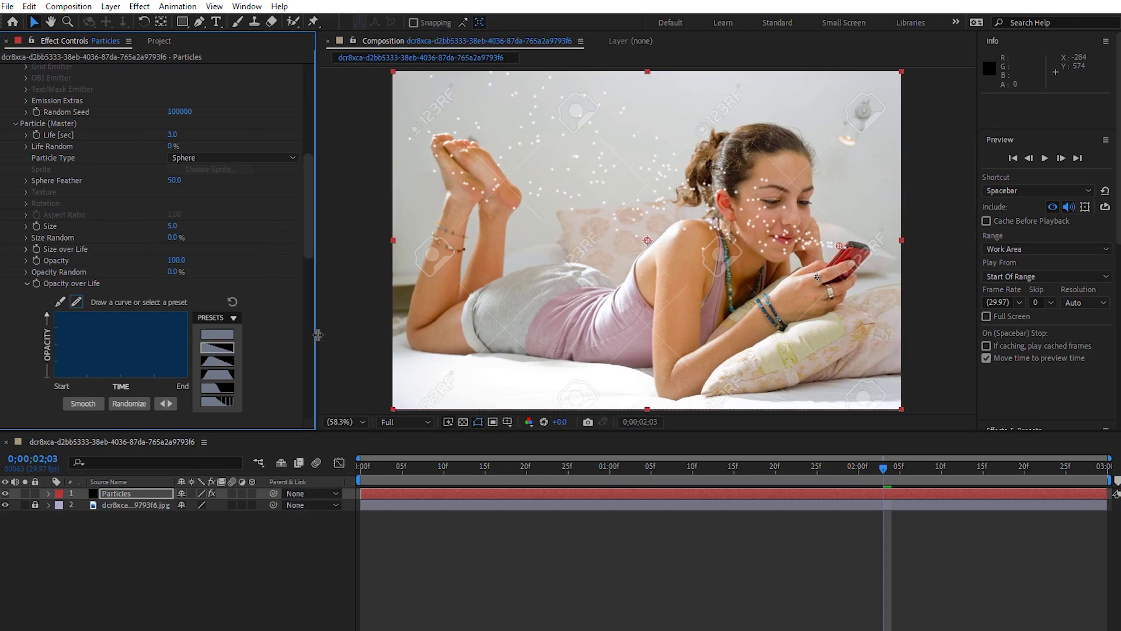
left_click(217, 362)
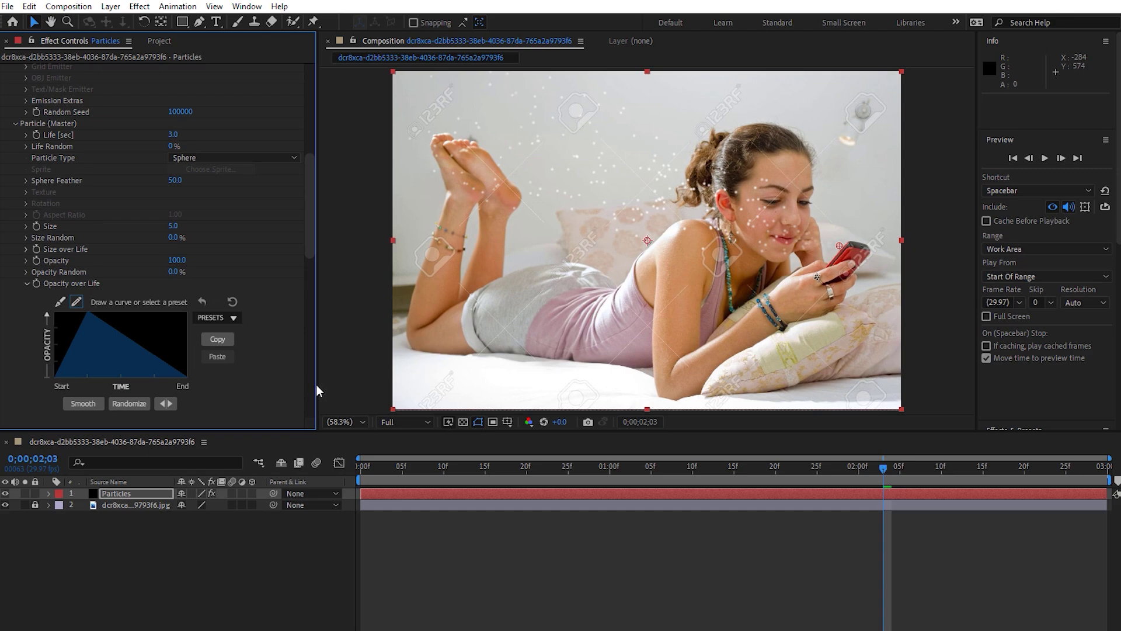
left_click_drag(363, 468, 318, 472)
left_click(285, 555)
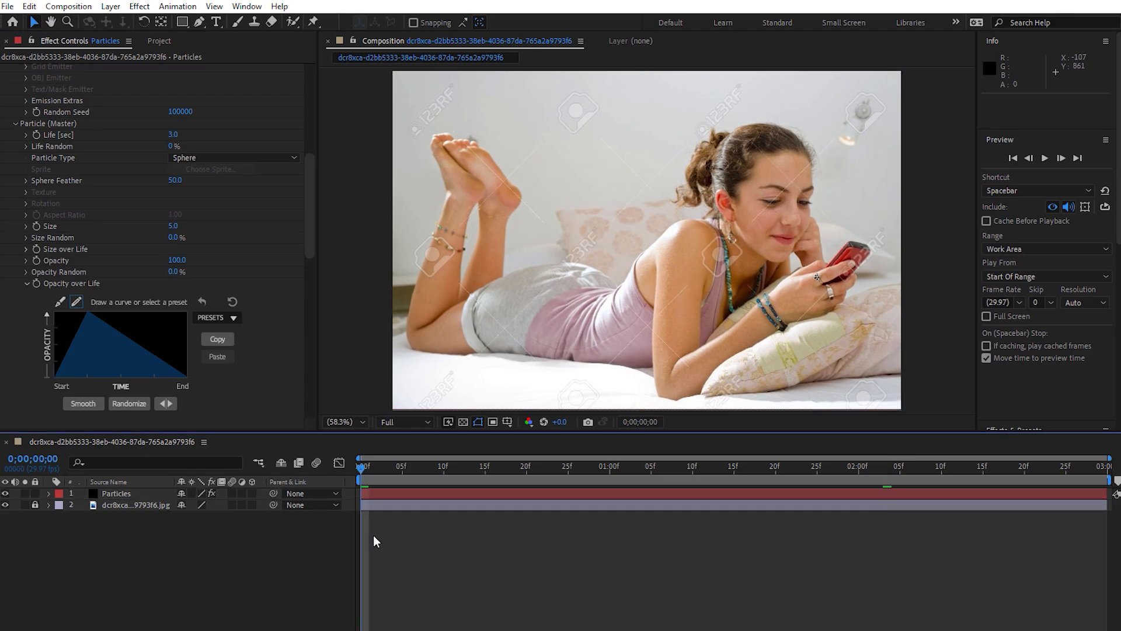
left_click(1046, 158)
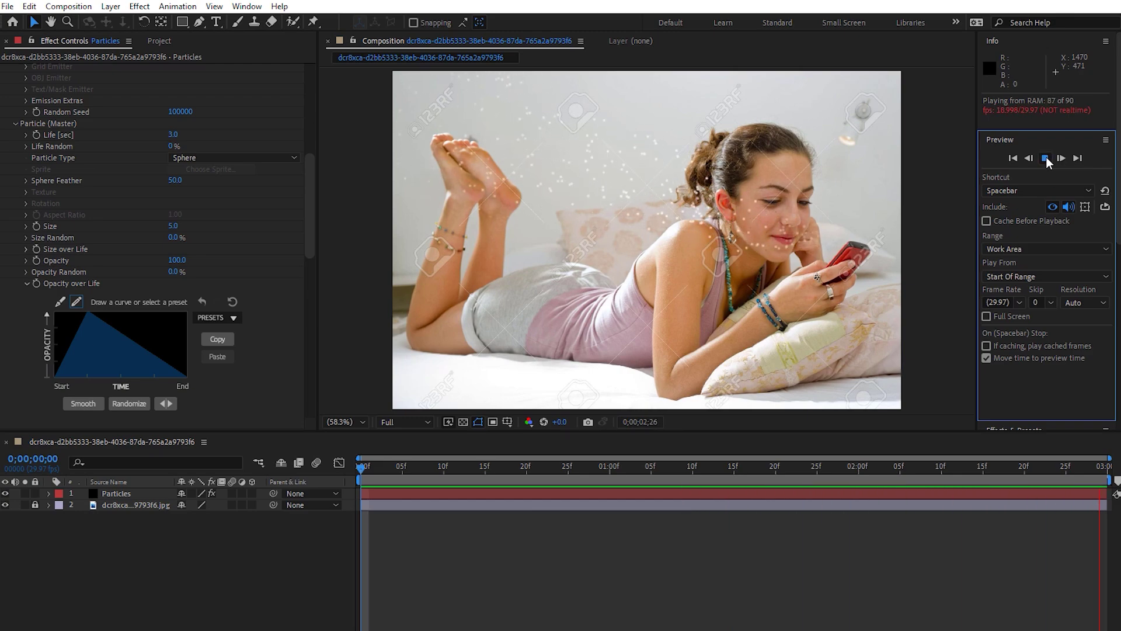
left_click(1045, 157)
left_click_drag(436, 470, 703, 464)
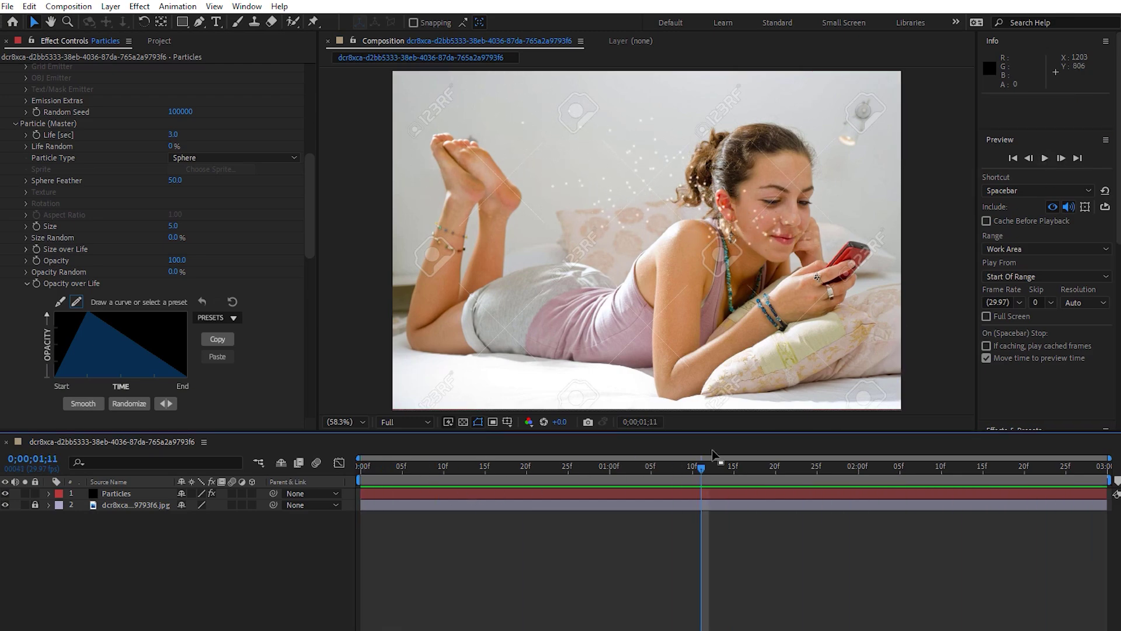
- Set the emitter's Particles/sec to 10 and preview the animation from the start
left_click_drag(307, 223, 312, 114)
left_click(176, 178)
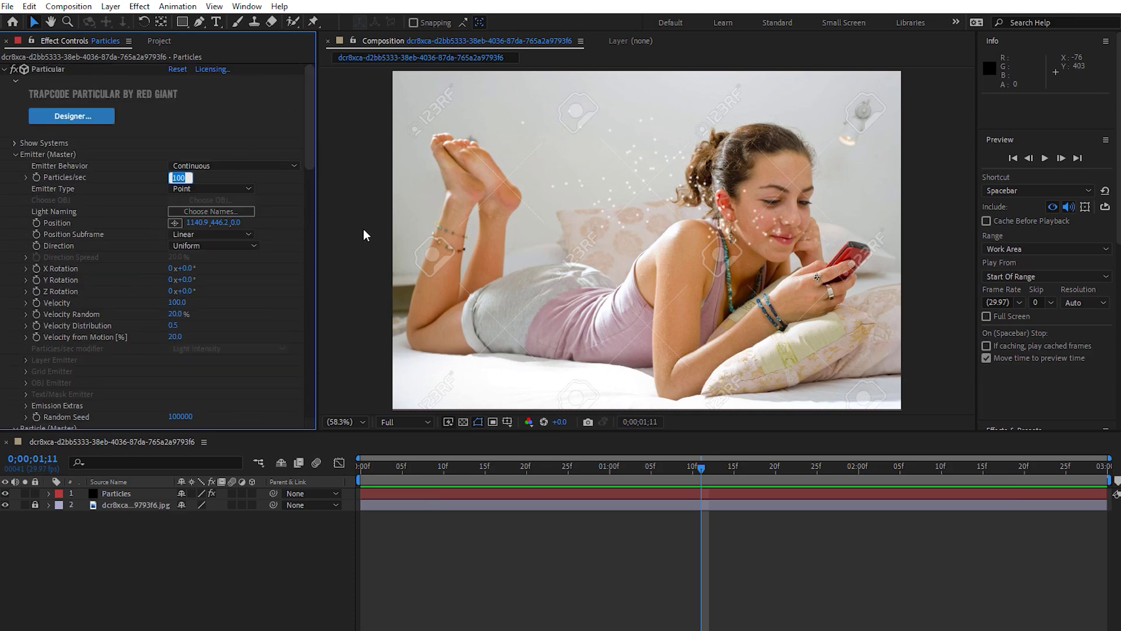
type("10")
key("Return")
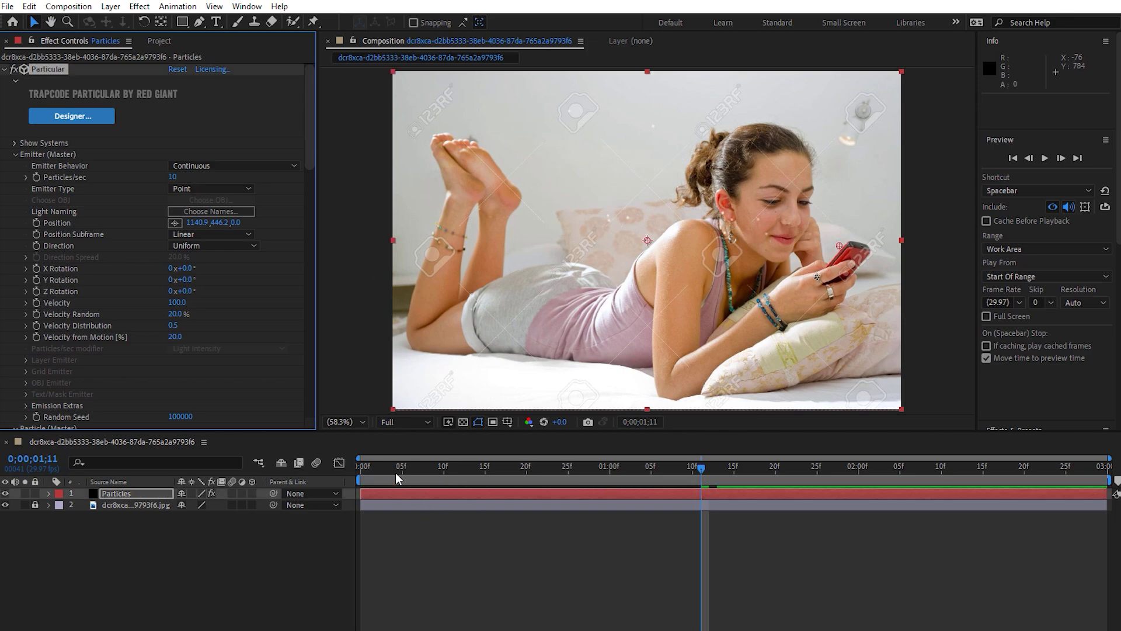
left_click(361, 469)
left_click(1048, 162)
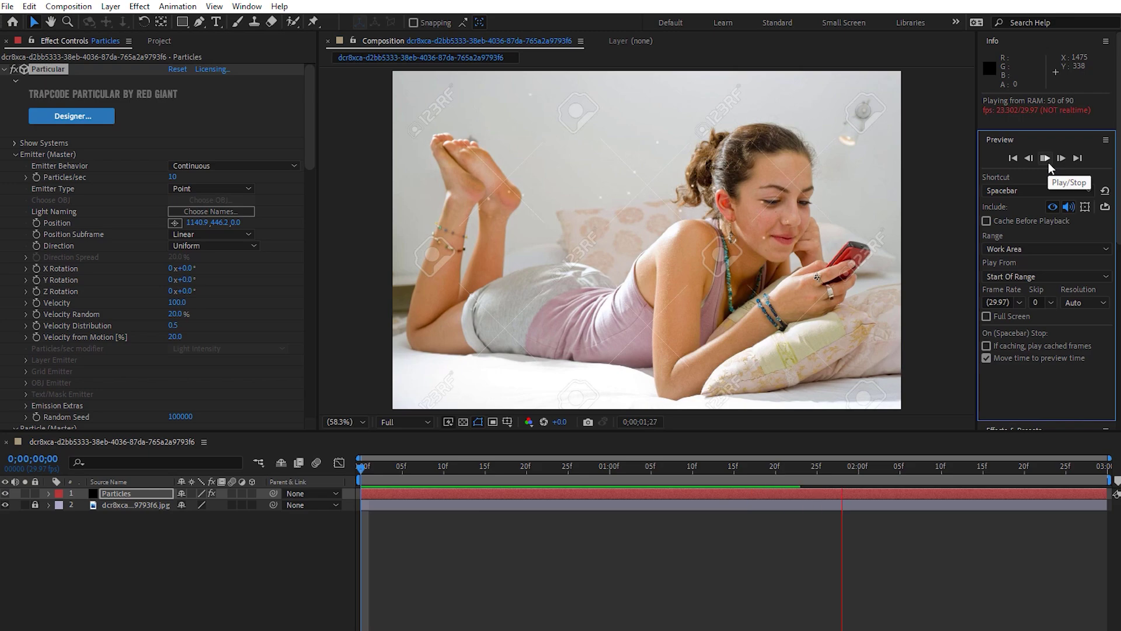
left_click(1045, 163)
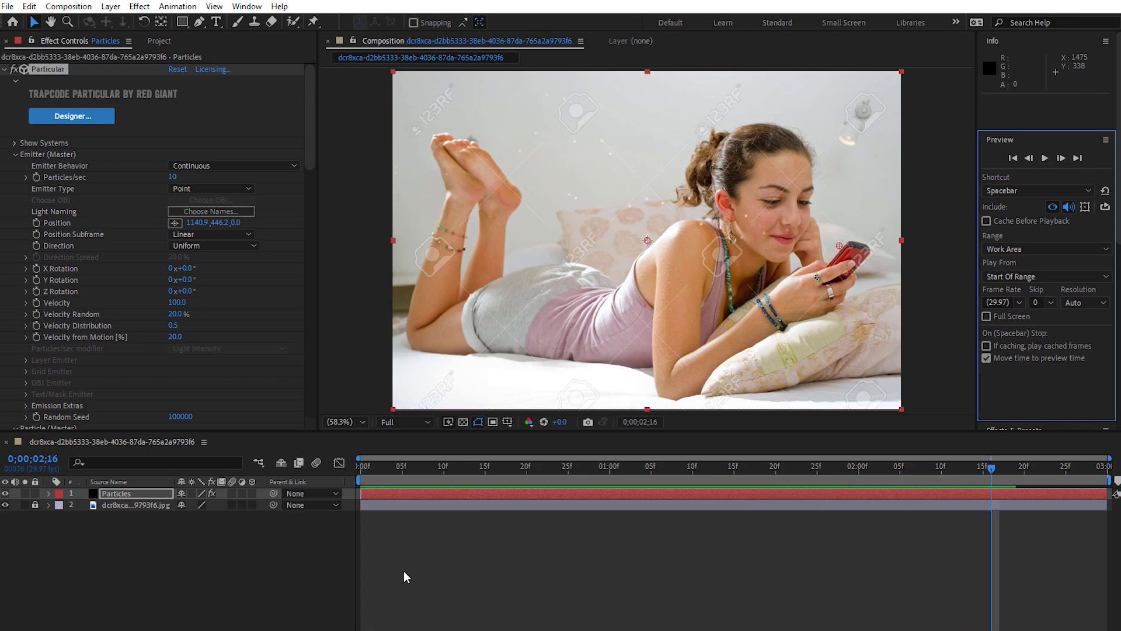
- Set the particle Size to 15 and Sphere Feather to 0, and play back the particle stream
left_click_drag(313, 132, 286, 303)
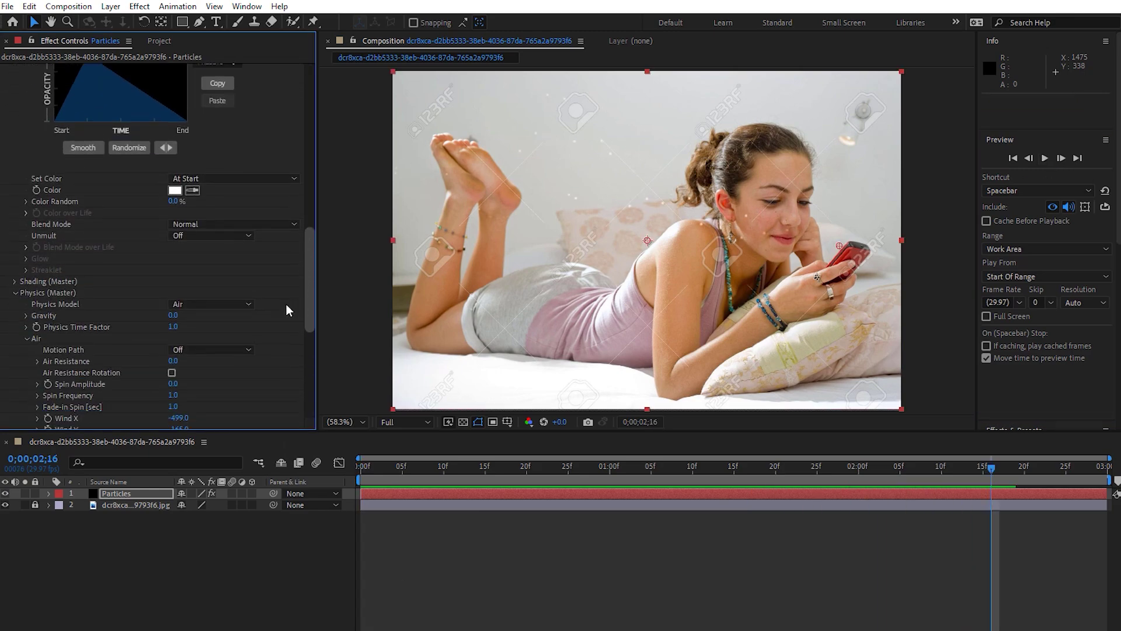
scroll(247, 245, "down", 2)
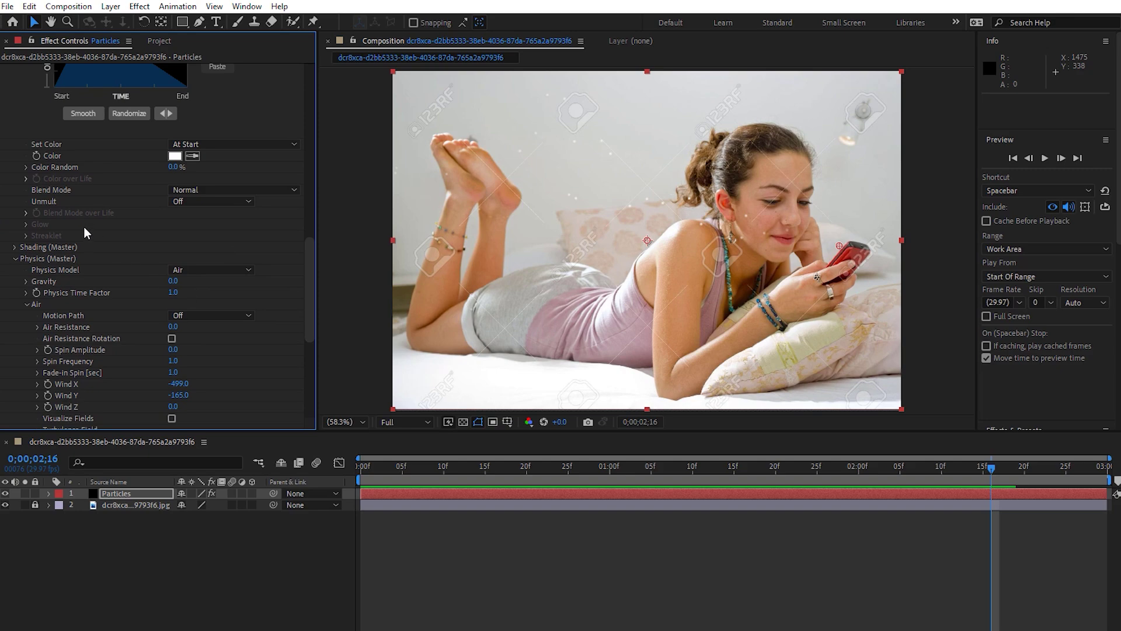
scroll(104, 234, "up", 6)
scroll(96, 166, "up", 5)
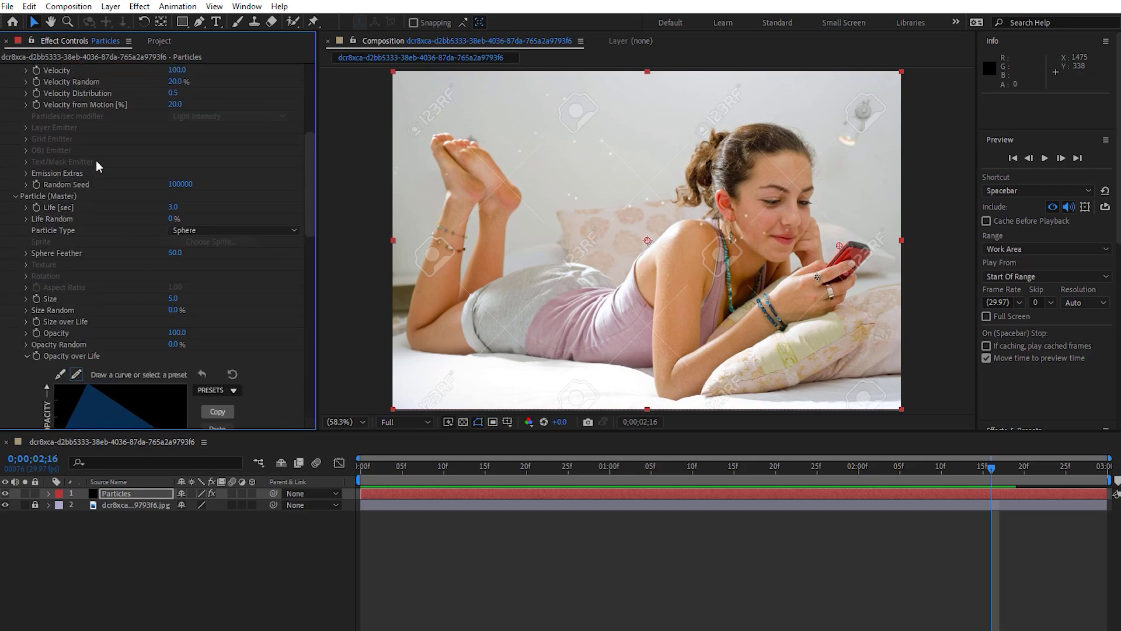
left_click_drag(174, 299, 180, 299)
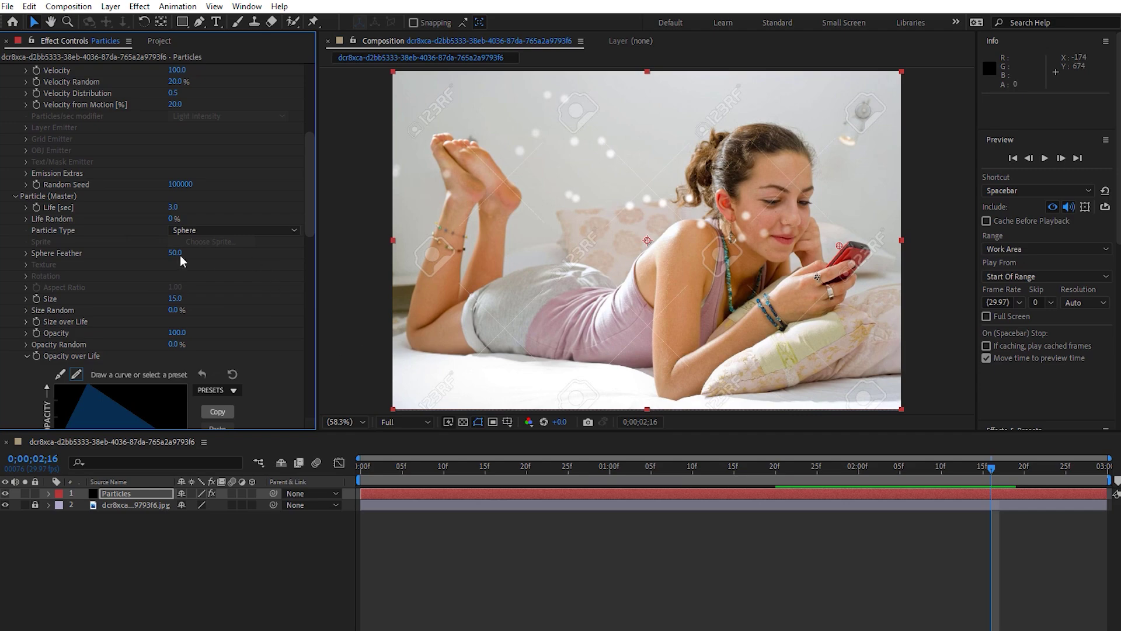
left_click(1045, 158)
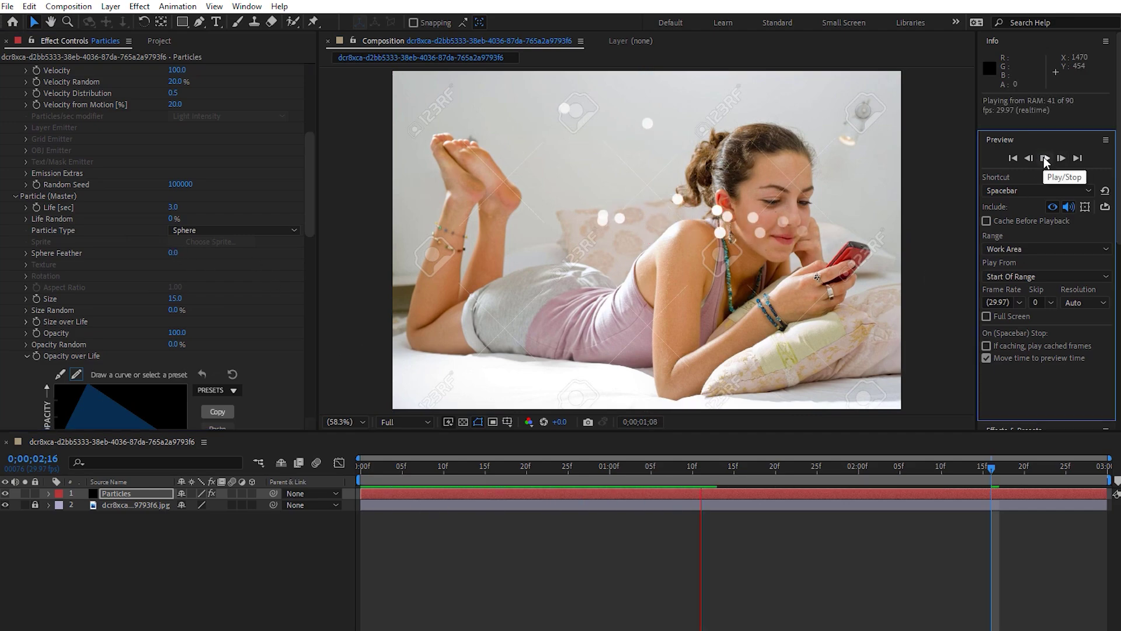
left_click(1045, 159)
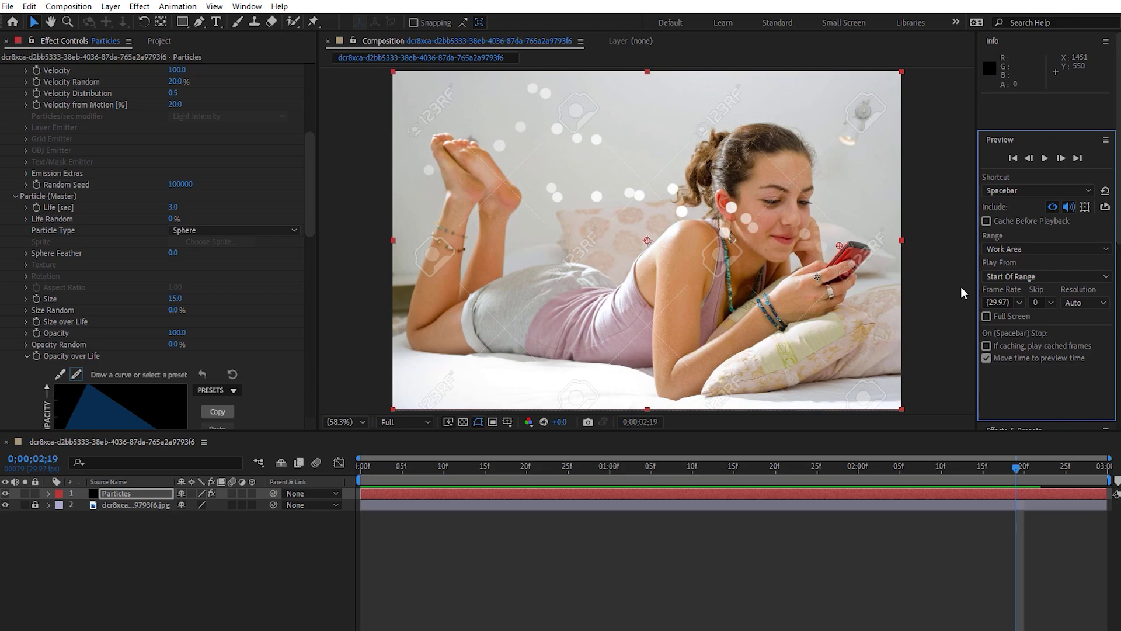
- Apply the preset that rises quickly to a peak and falls to zero to Size over Life, and scrub through the animation
left_click_drag(313, 184, 333, 235)
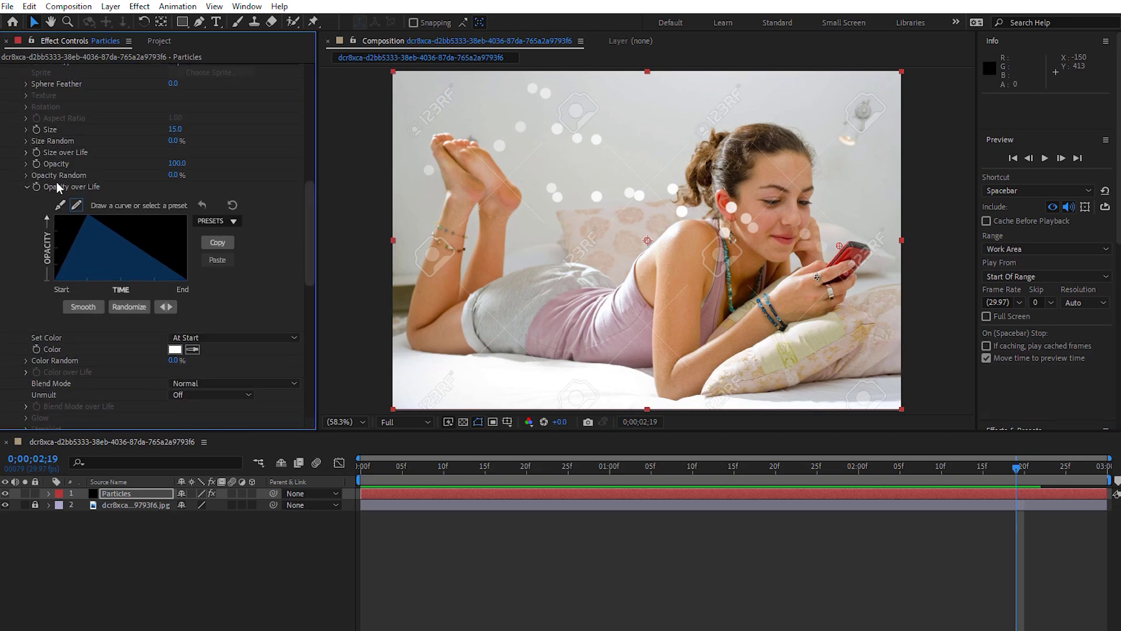
left_click(27, 152)
left_click(220, 186)
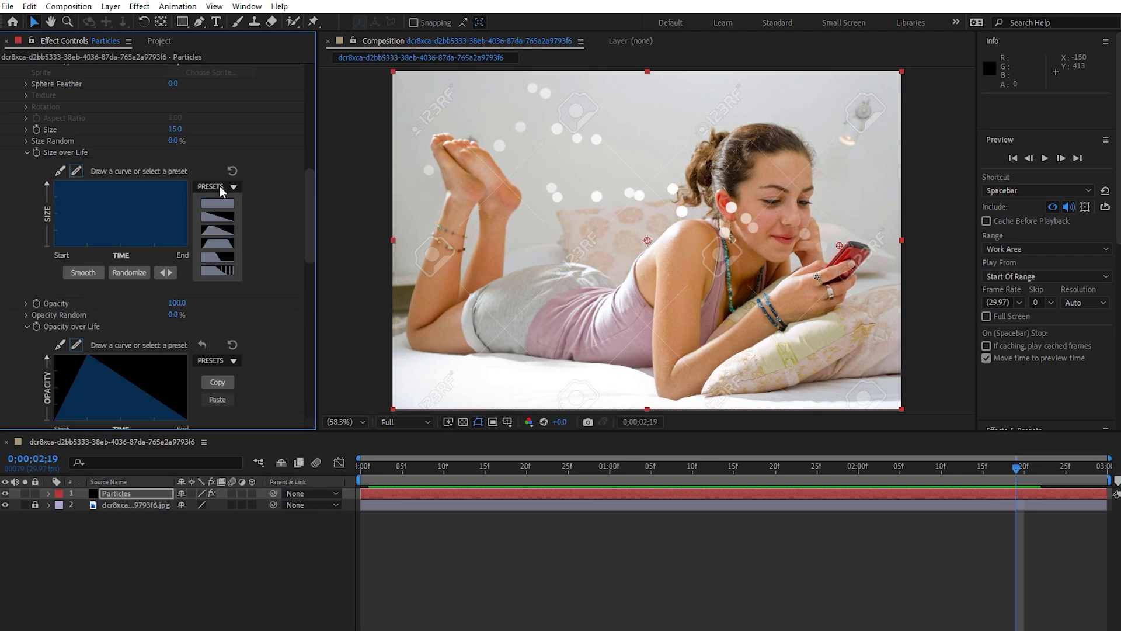
left_click(220, 230)
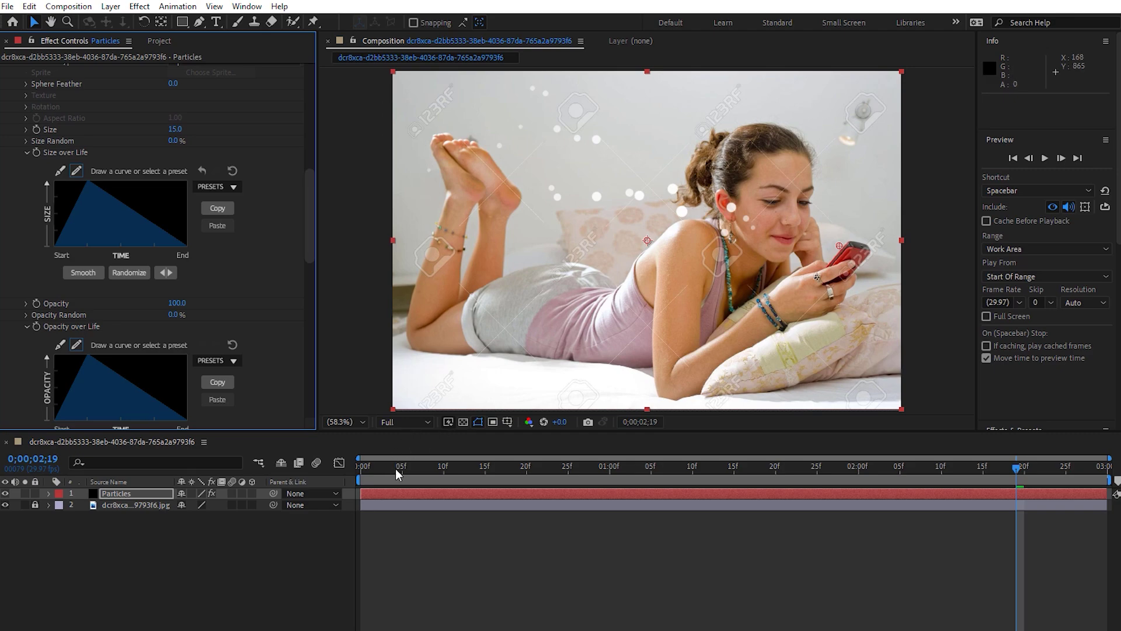
left_click_drag(395, 469, 562, 468)
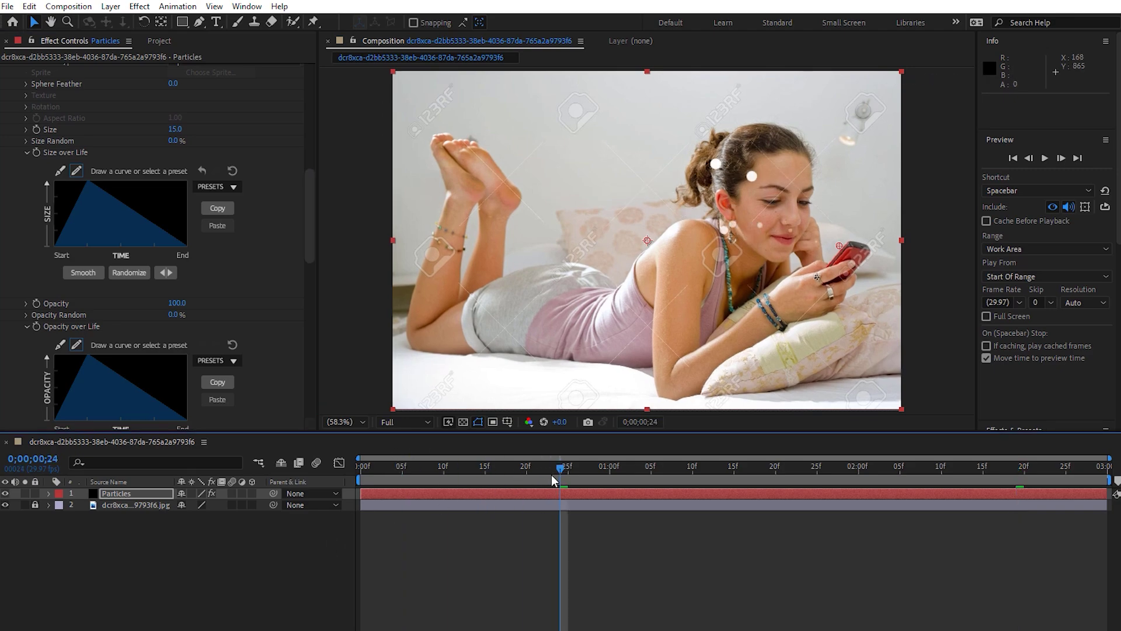
left_click_drag(731, 467, 859, 467)
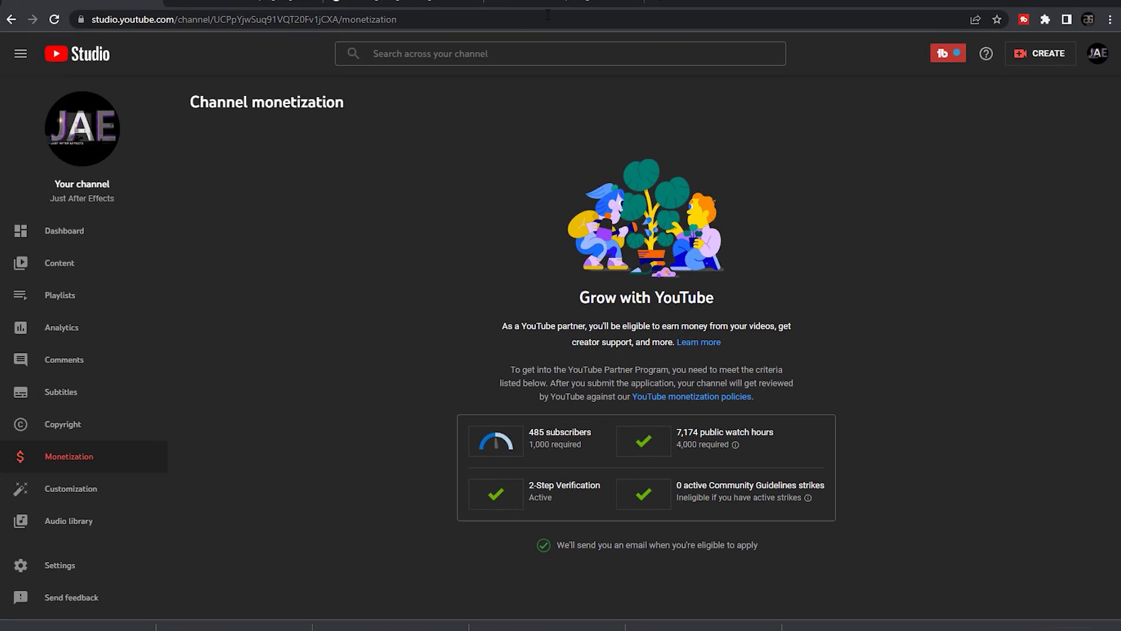
- Switch to the web browser and search Google Images for "facebook emoji"
key("ctrl+t")
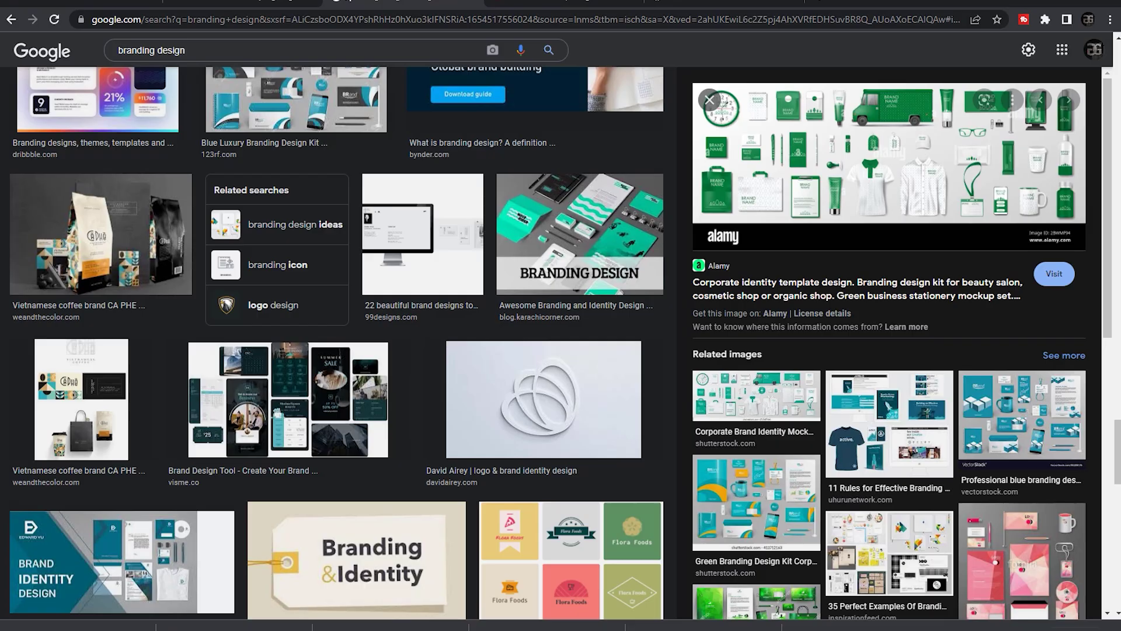
triple_click(202, 44)
type("f")
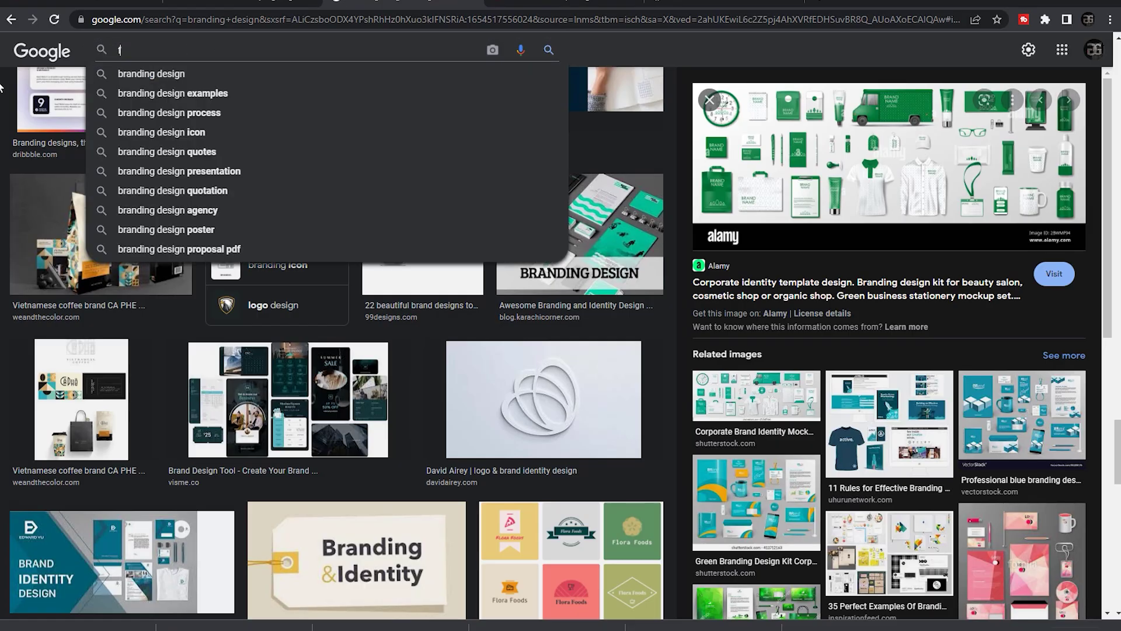
type("aceebook")
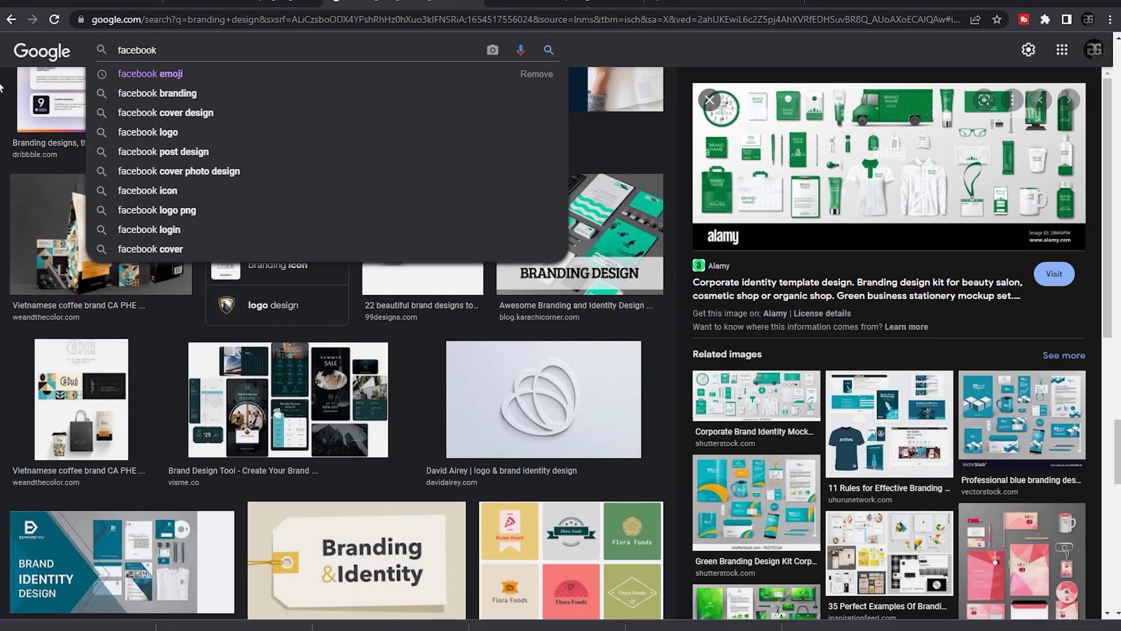
key("Down")
key("Return")
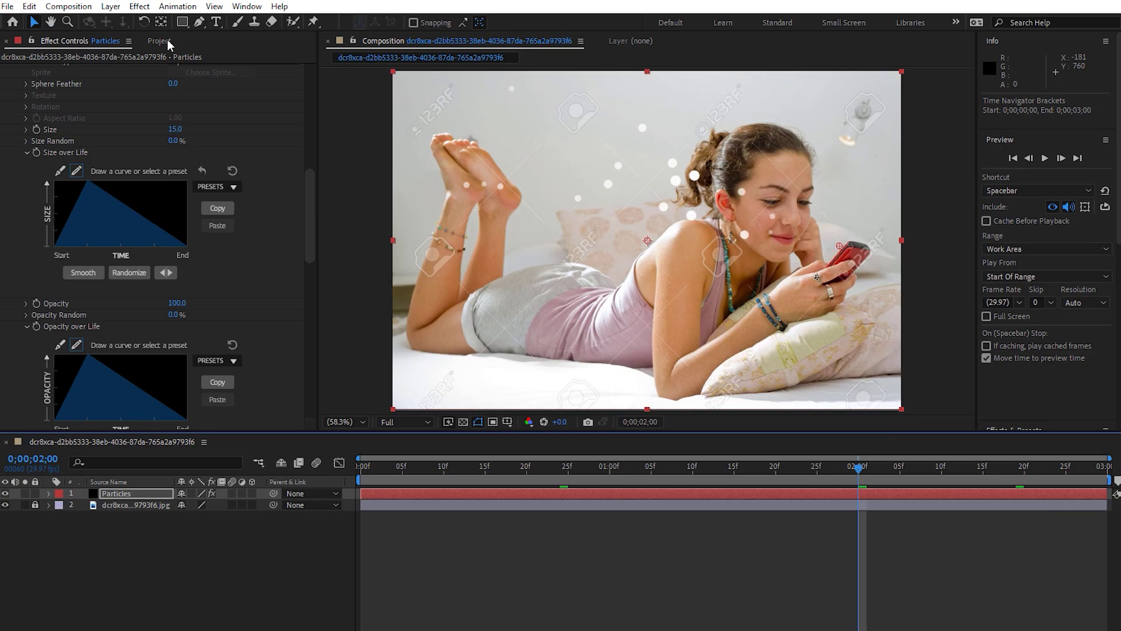
- Return to After Effects and import the emoji image 5fb9aca1d2142d001c31fcf1.png from the Desktop into the project
left_click(167, 40)
double_click(219, 286)
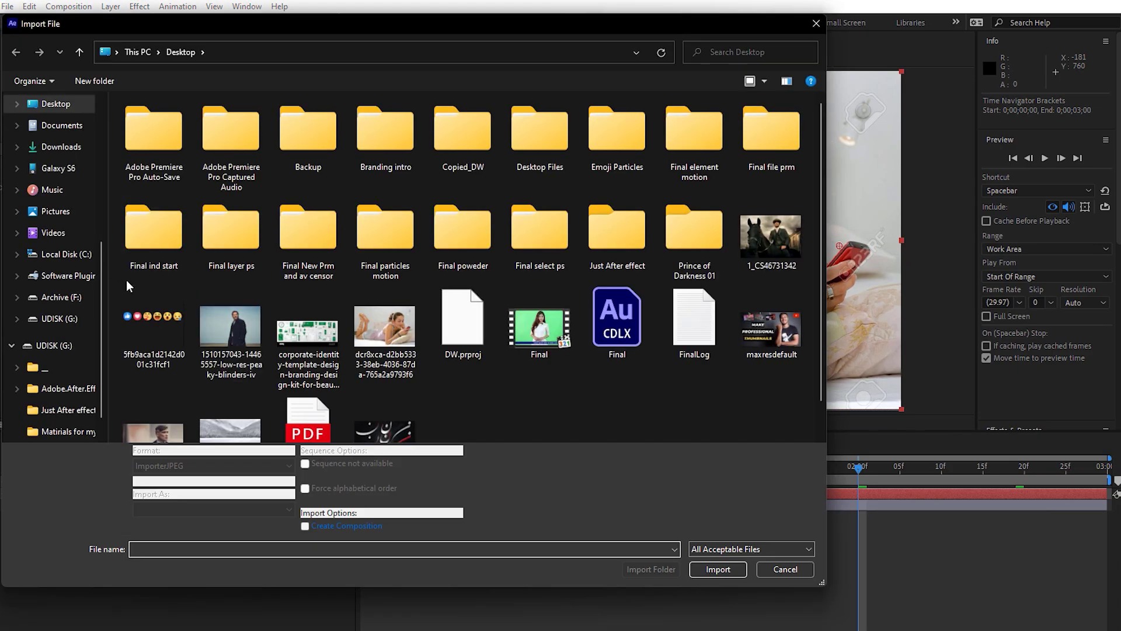
double_click(149, 314)
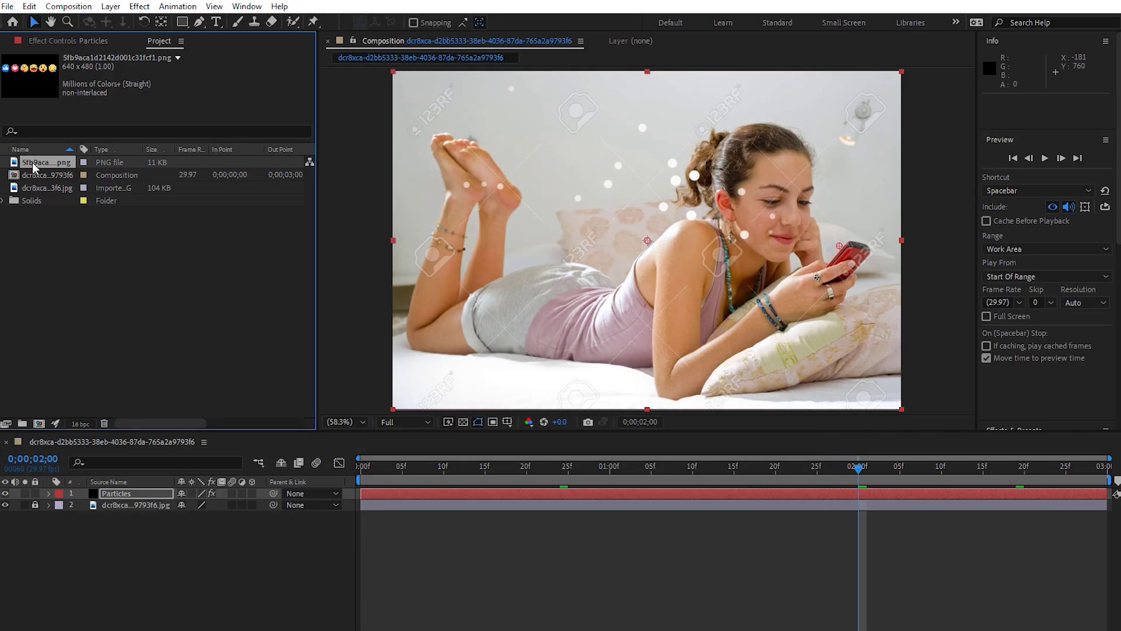
- Create a composition named Emoji Textures, 150 x 150 px, with a duration of four frames (0:00:00:04)
left_click(235, 591)
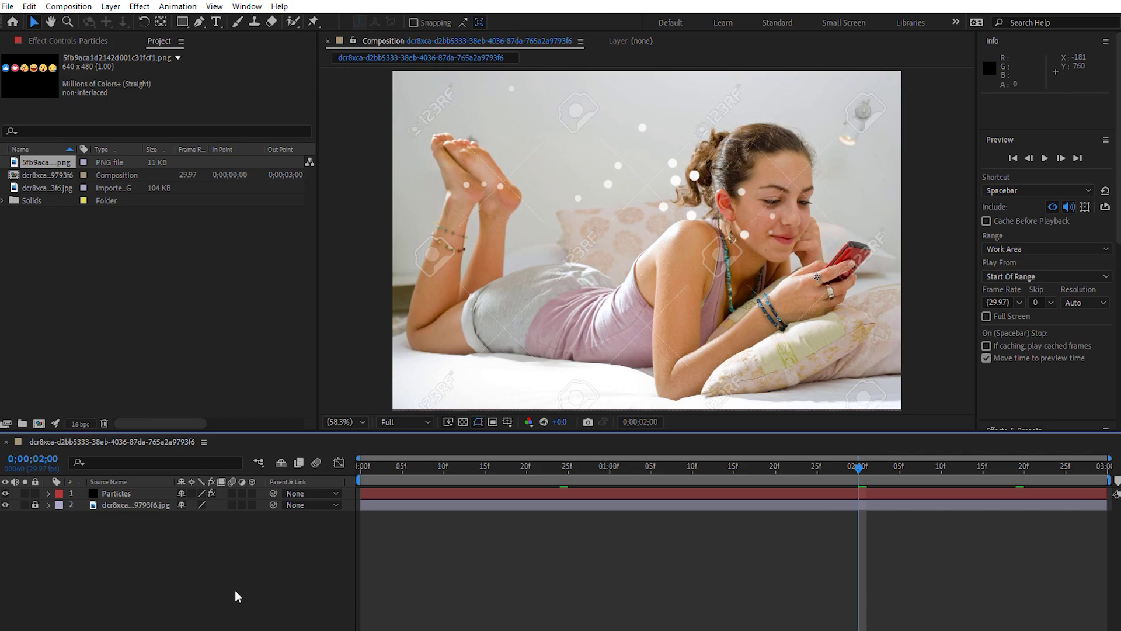
key("ctrl+n")
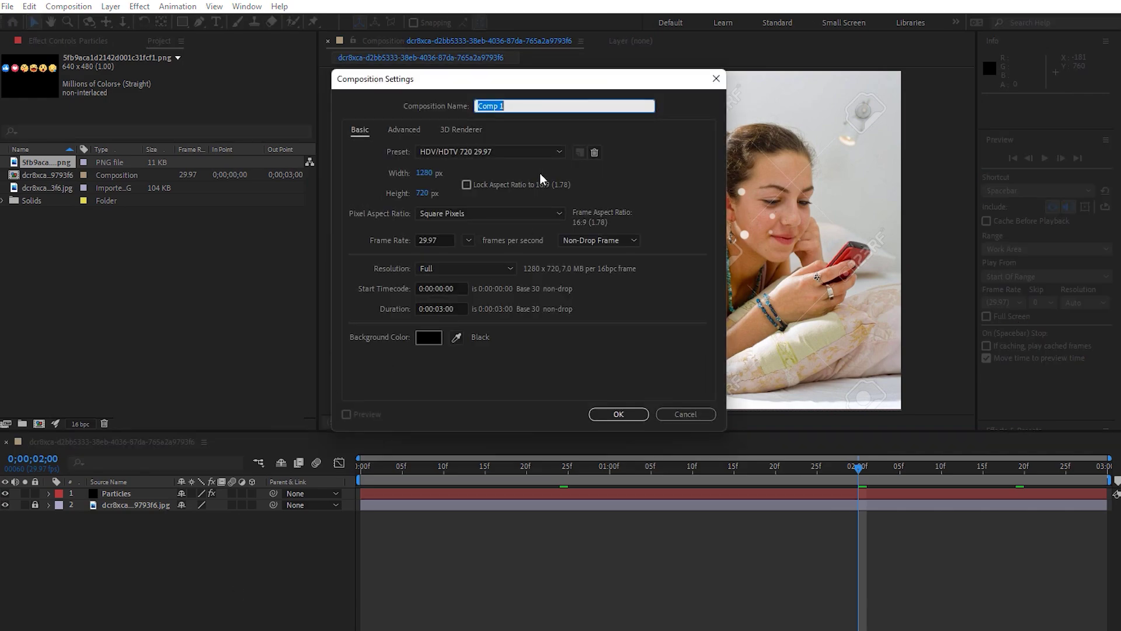
type("Emoji Textures")
left_click(422, 173)
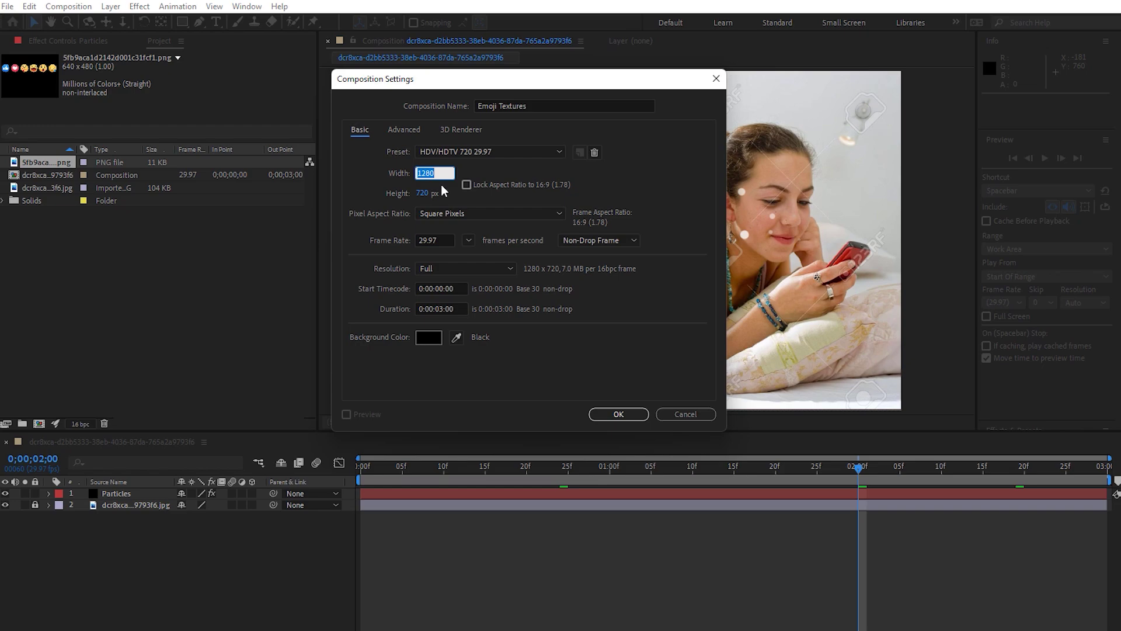
type("150")
key("Tab")
type("150")
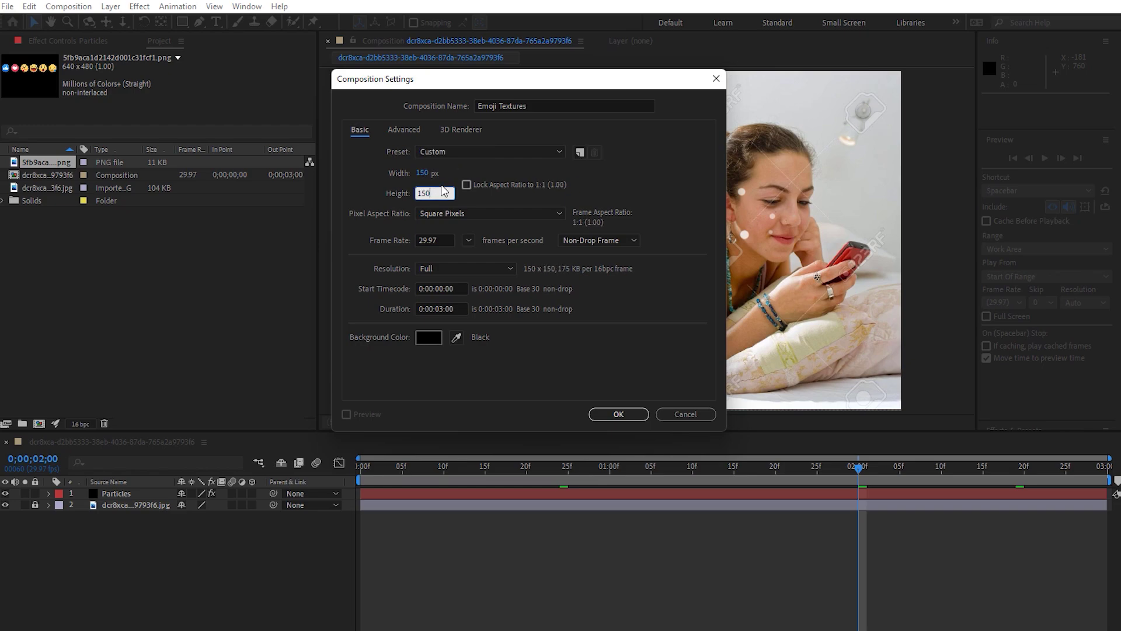
left_click(442, 308)
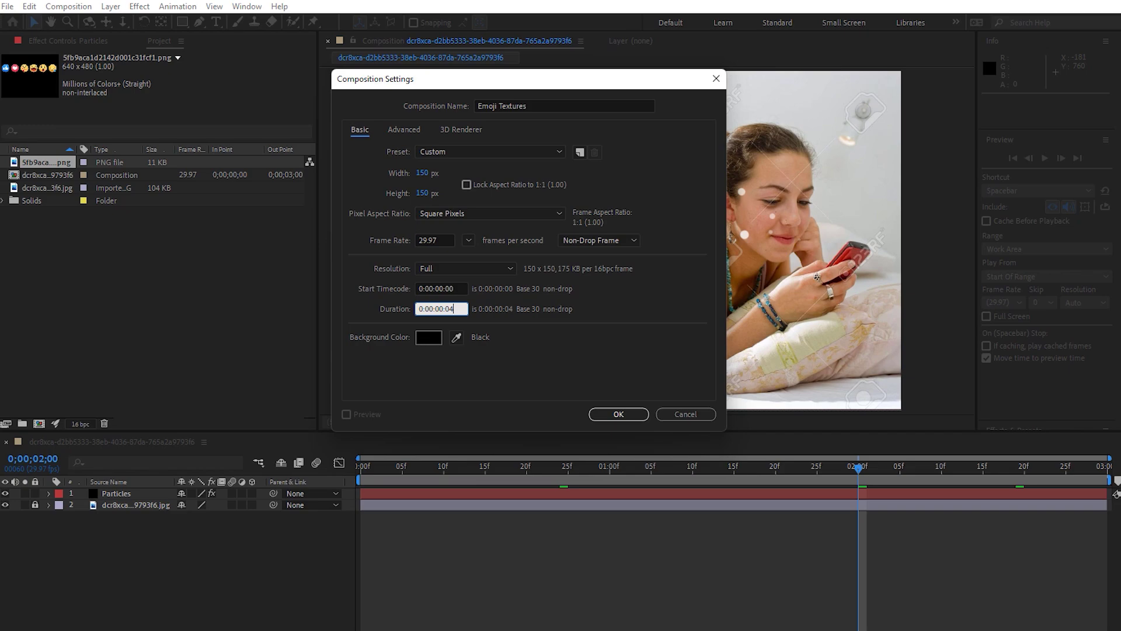
key("Return")
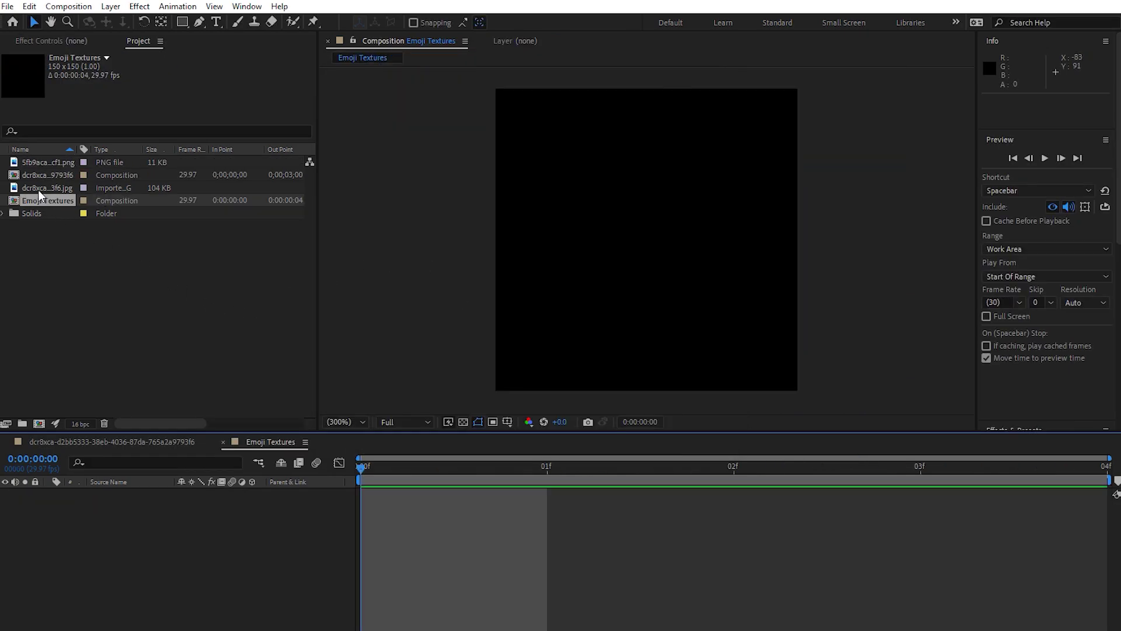
- Add the emoji PNG to Emoji Textures, scale it to 137%, and position it so the red heart emoji fills the frame
left_click(36, 161)
left_click_drag(31, 161, 743, 287)
scroll(686, 273, "down", 2)
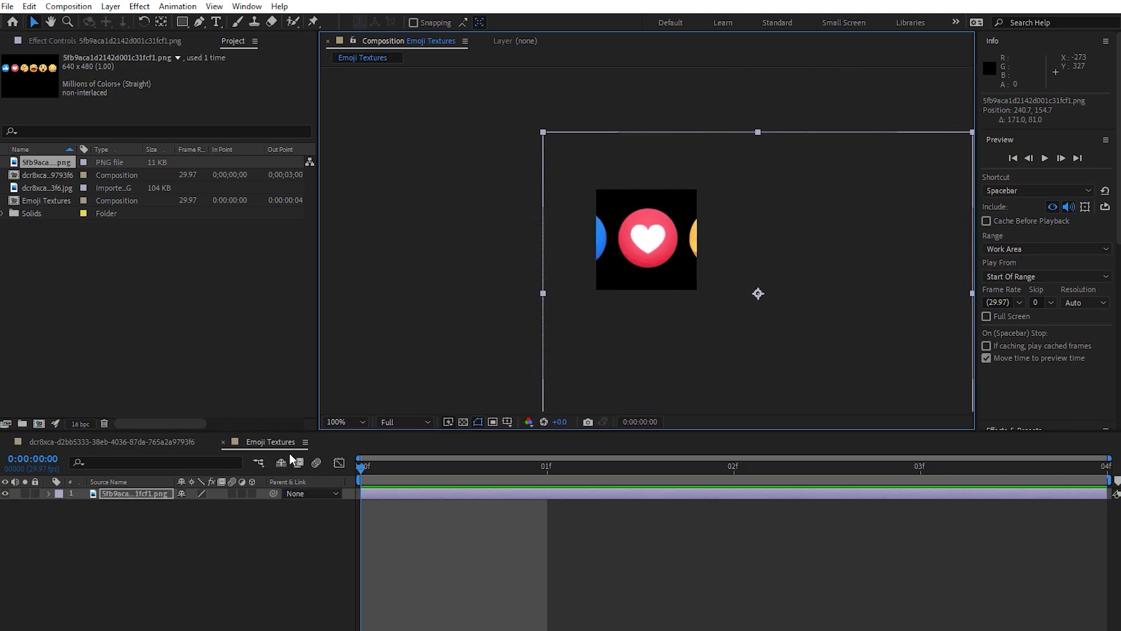
key("s")
left_click_drag(224, 506, 248, 504)
left_click_drag(539, 277, 579, 296)
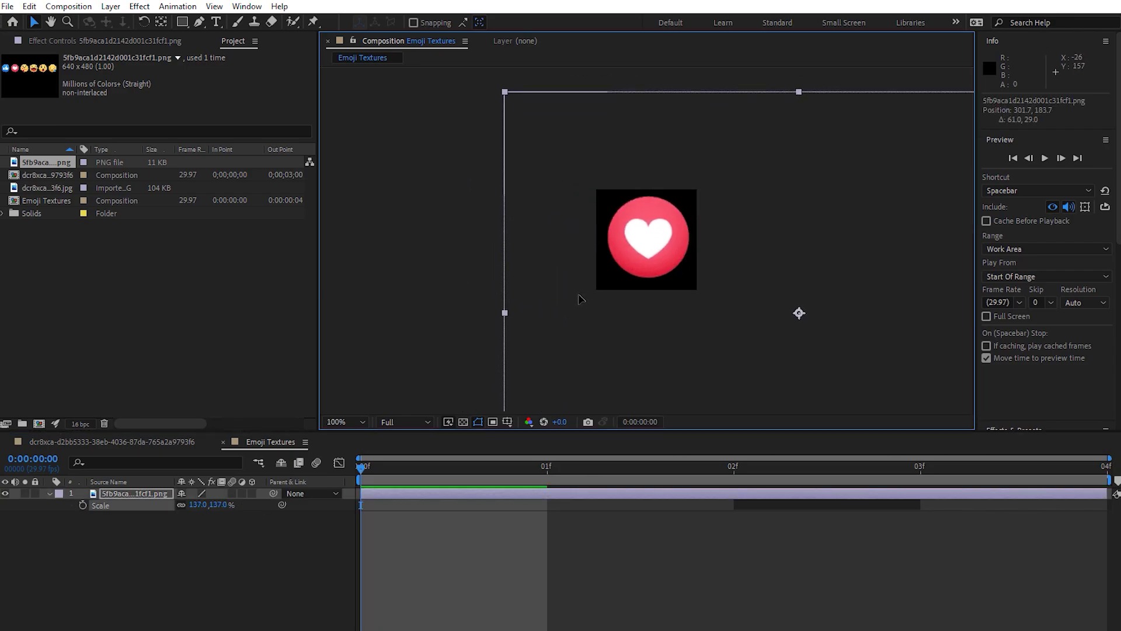
- Draw a circular ellipse mask around the heart emoji on the PNG layer and nudge it up to centre it on the emoji
left_click_drag(182, 21, 240, 54)
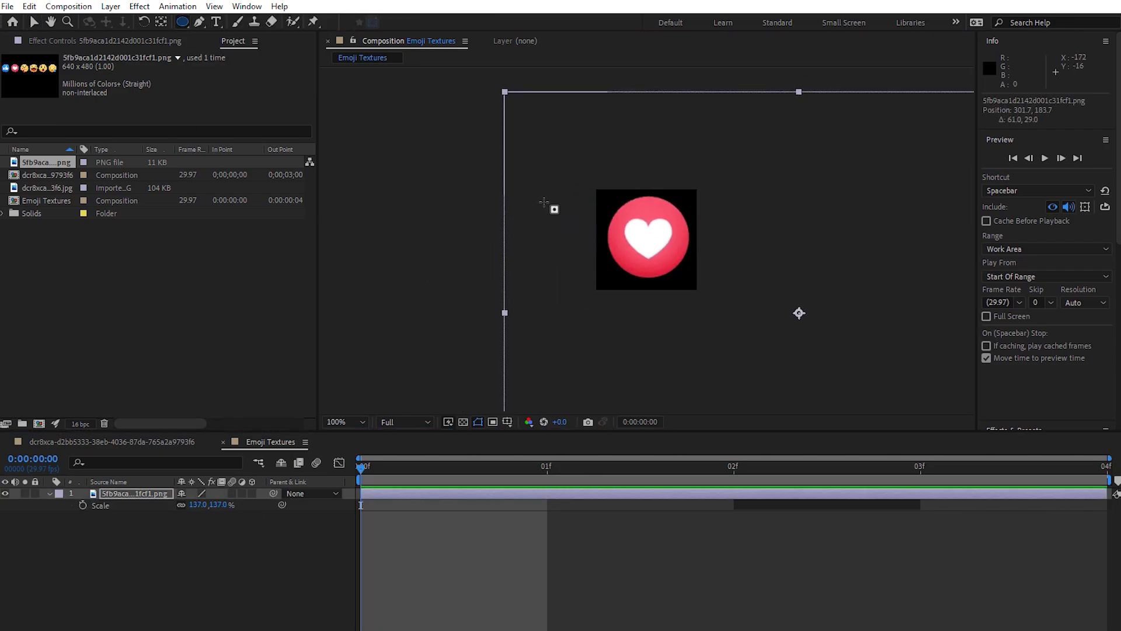
left_click(136, 495)
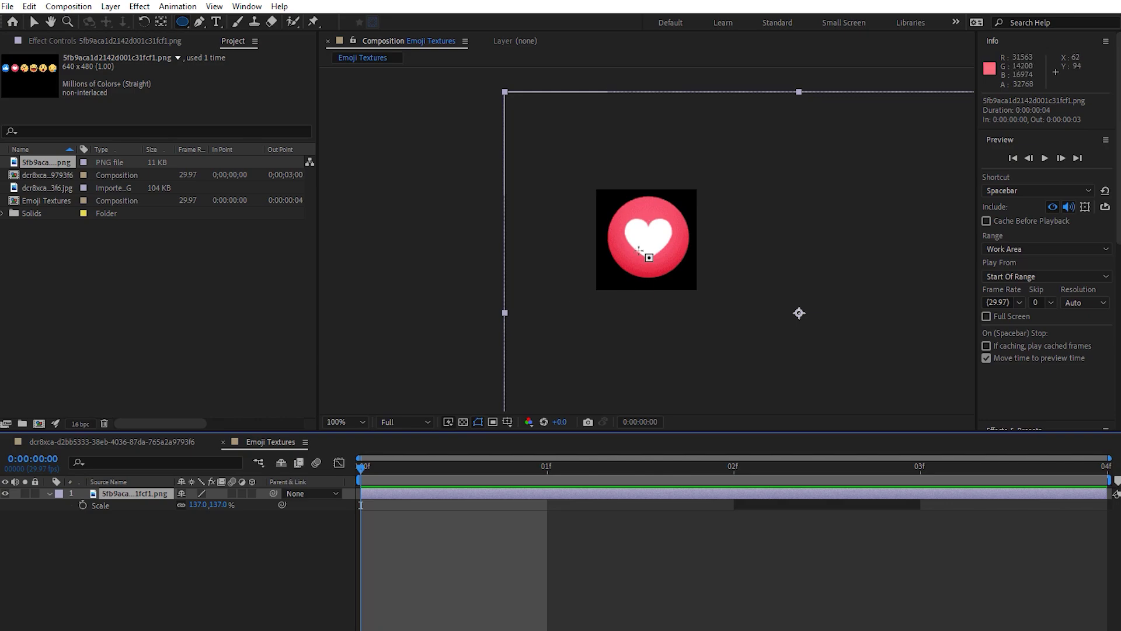
left_click_drag(647, 243, 698, 284)
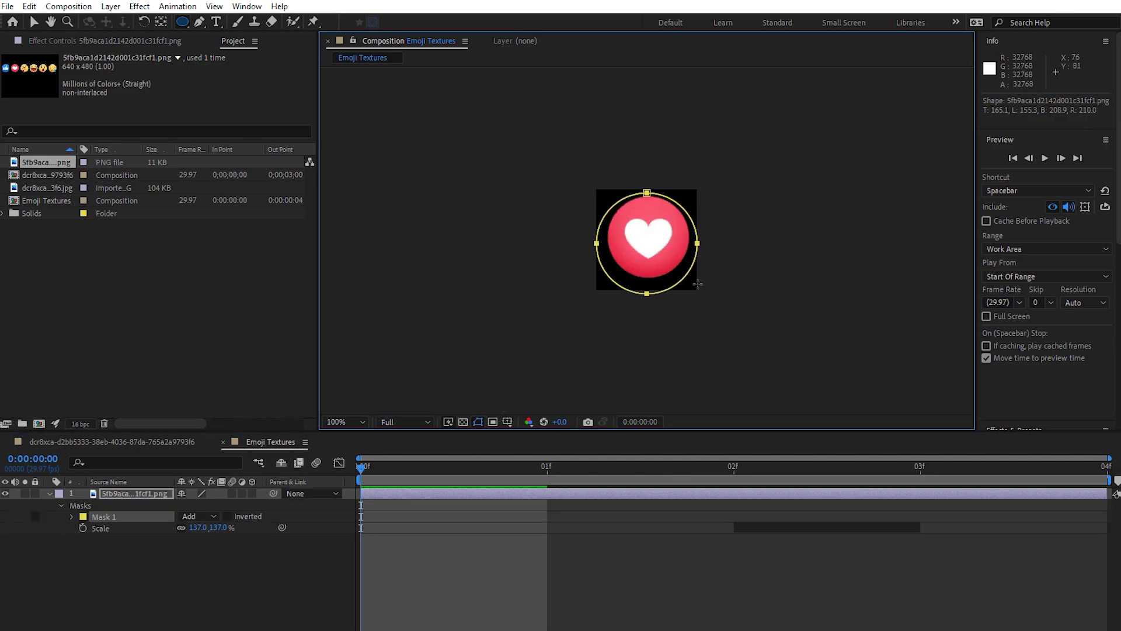
key("shift+Up")
key("Down")
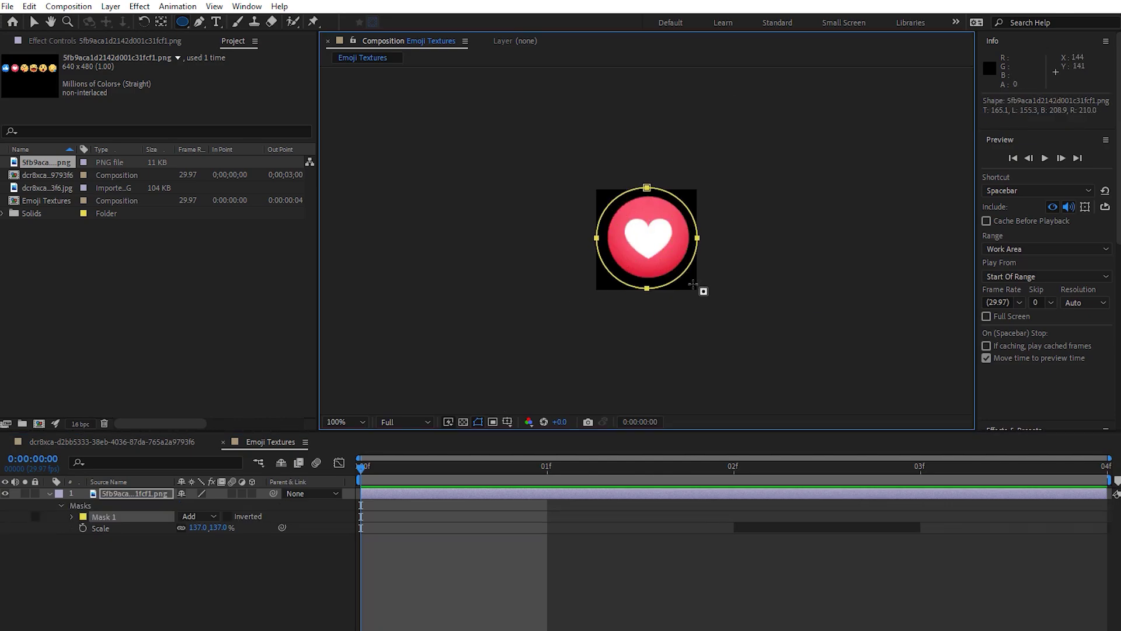
- Trim the heart emoji layer to the first frame, duplicate it, and shift the duplicate to start at frame 1
left_click_drag(1114, 493, 548, 494)
left_click(548, 467)
key("ctrl+d")
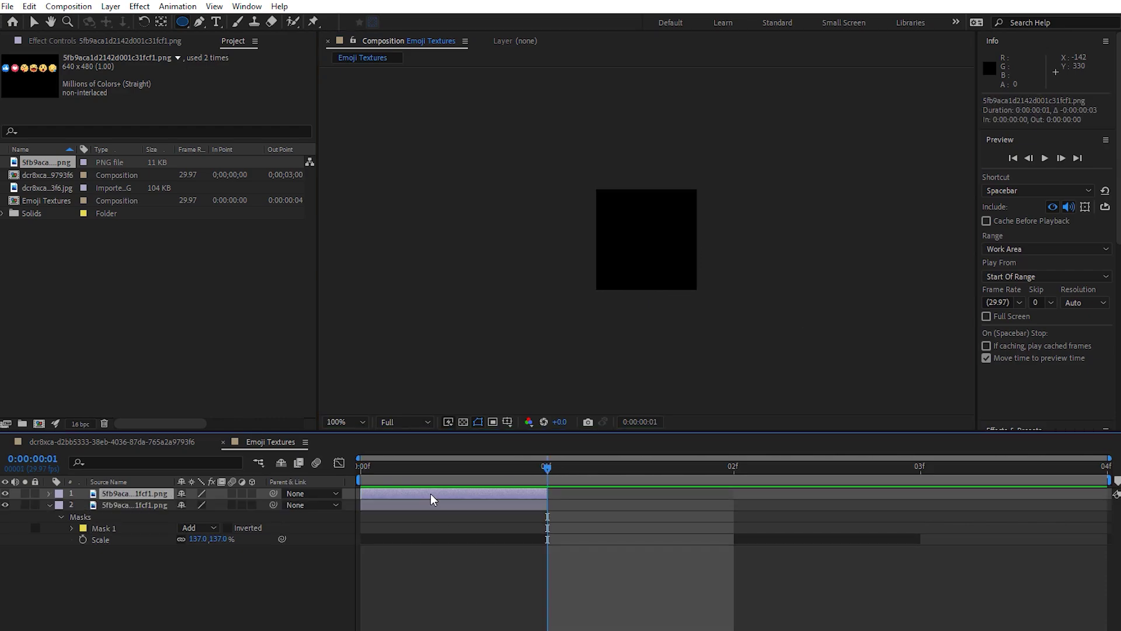
left_click_drag(430, 493, 564, 493)
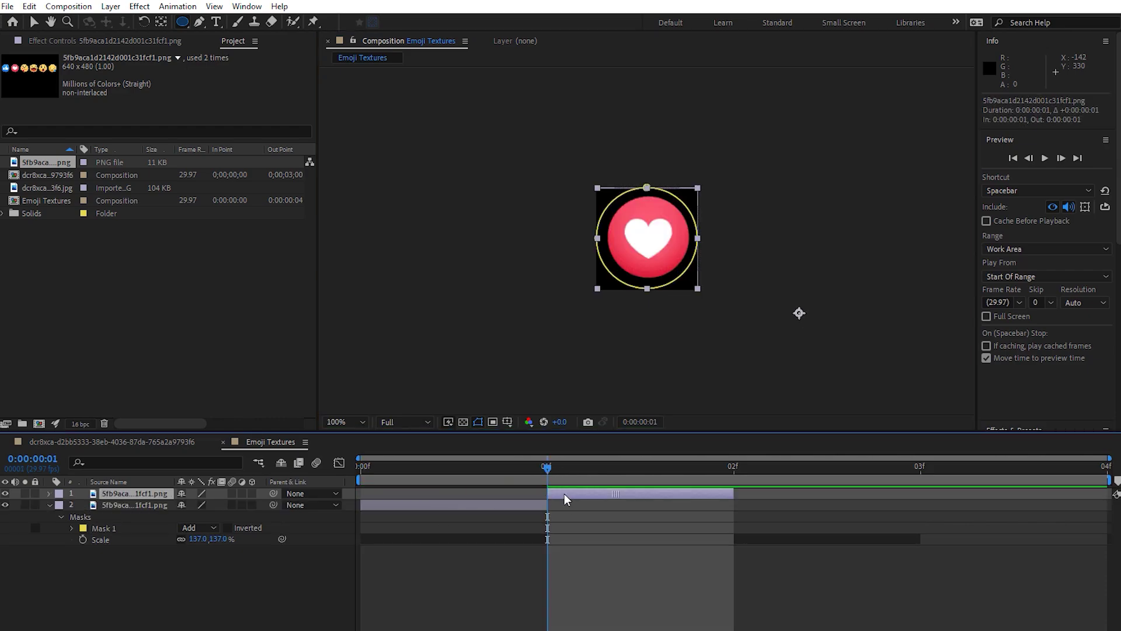
- Delete the mask from the duplicate layer at frame 1 and reposition the PNG so the blue thumbs-up emoji fills the frame
key("m")
left_click(119, 505)
key("Delete")
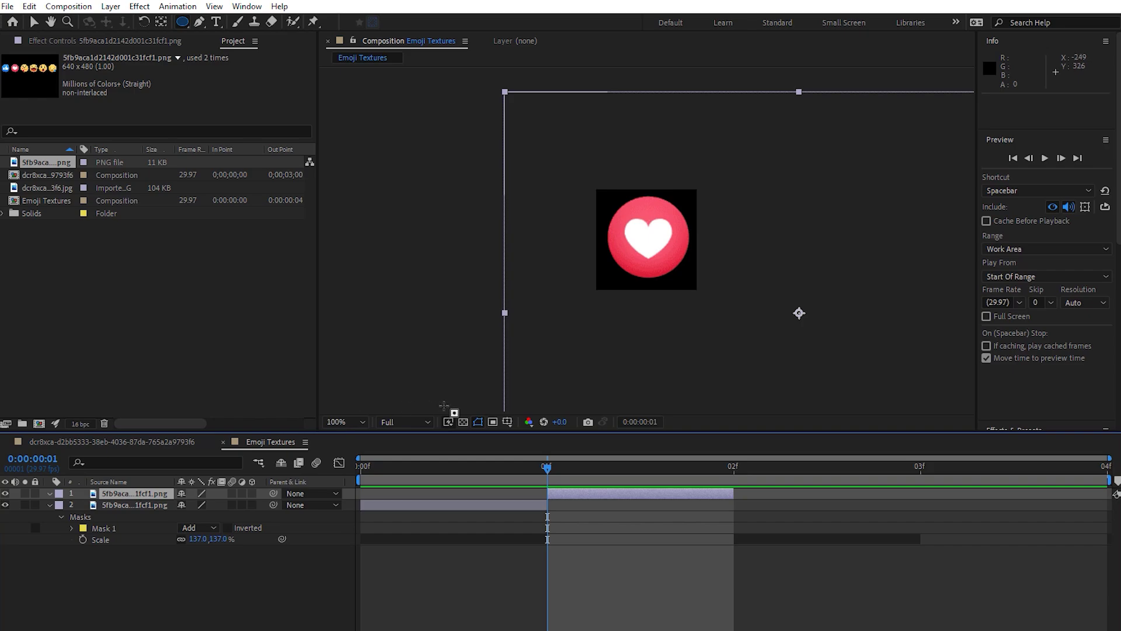
key("v")
left_click_drag(647, 262, 741, 267)
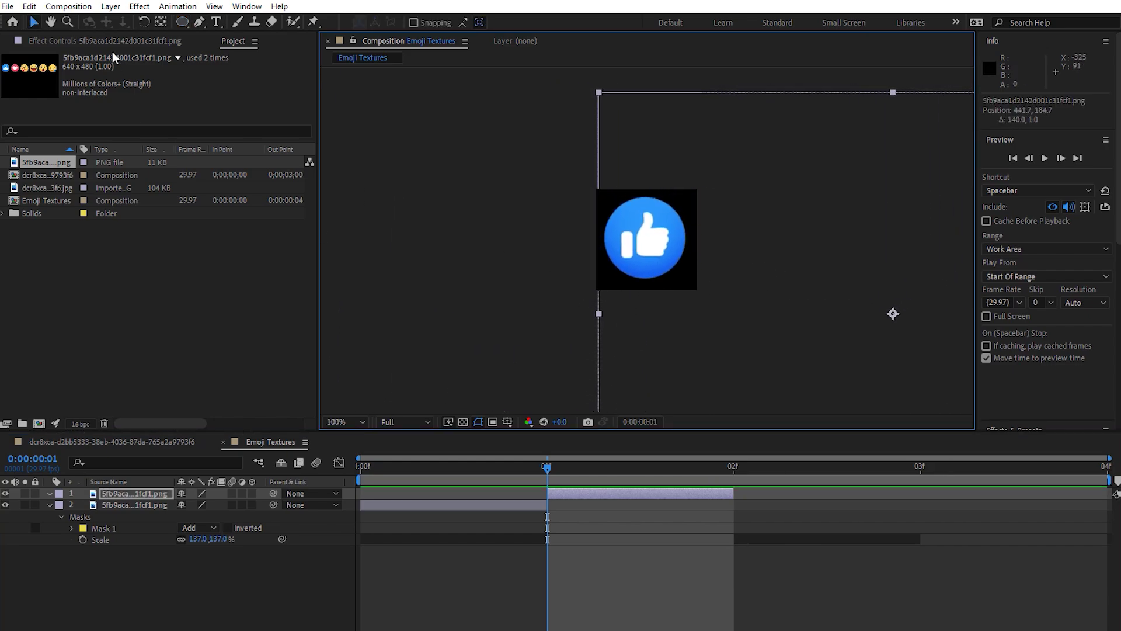
- Draw a circular ellipse mask around the thumbs-up emoji and nudge it left and up to centre it on the emoji
left_click(182, 23)
left_click_drag(642, 239, 697, 288)
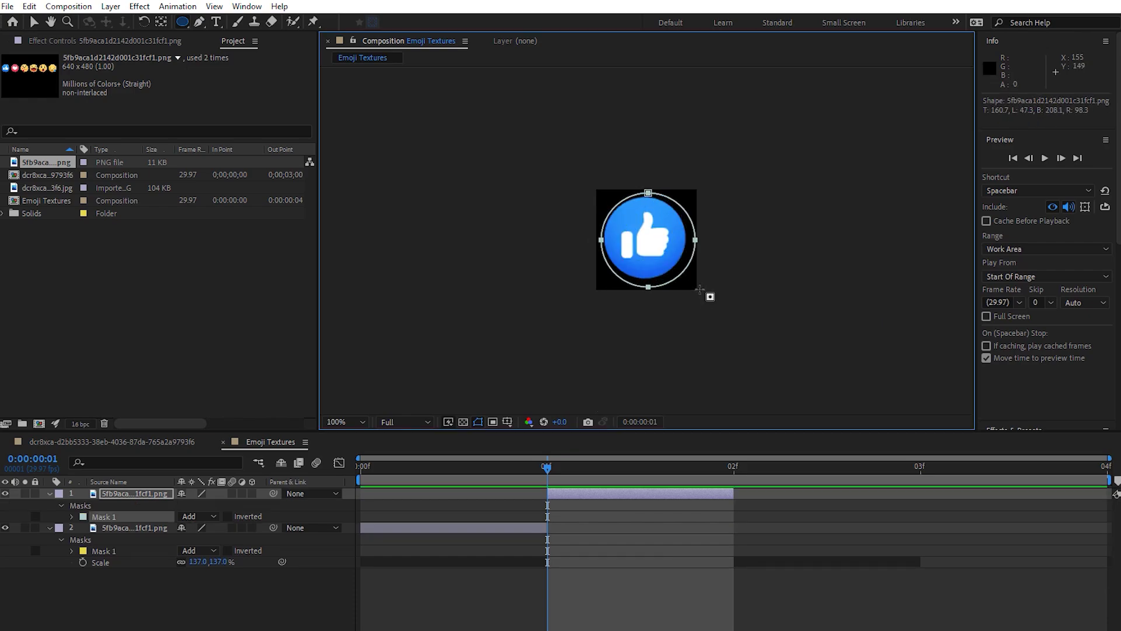
key("Left")
key("Left")
key("Left")
key("Up")
key("Left")
key("Left")
key("Up")
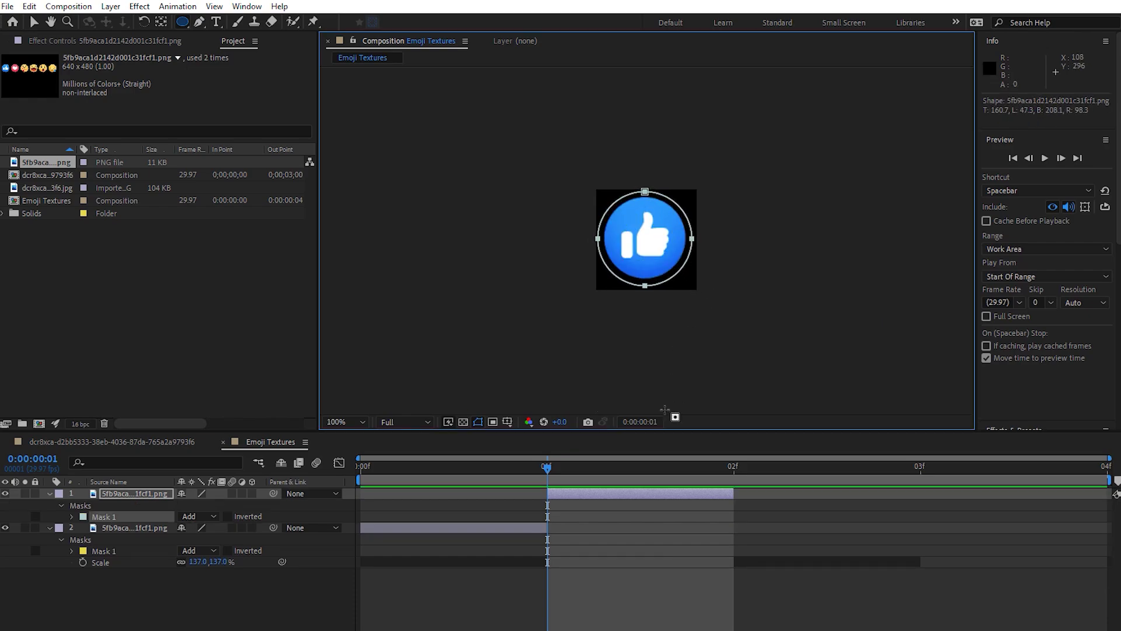
- Duplicate the thumbs-up emoji layer and shift the duplicate to start at frame 2
left_click(731, 474)
left_click(716, 493)
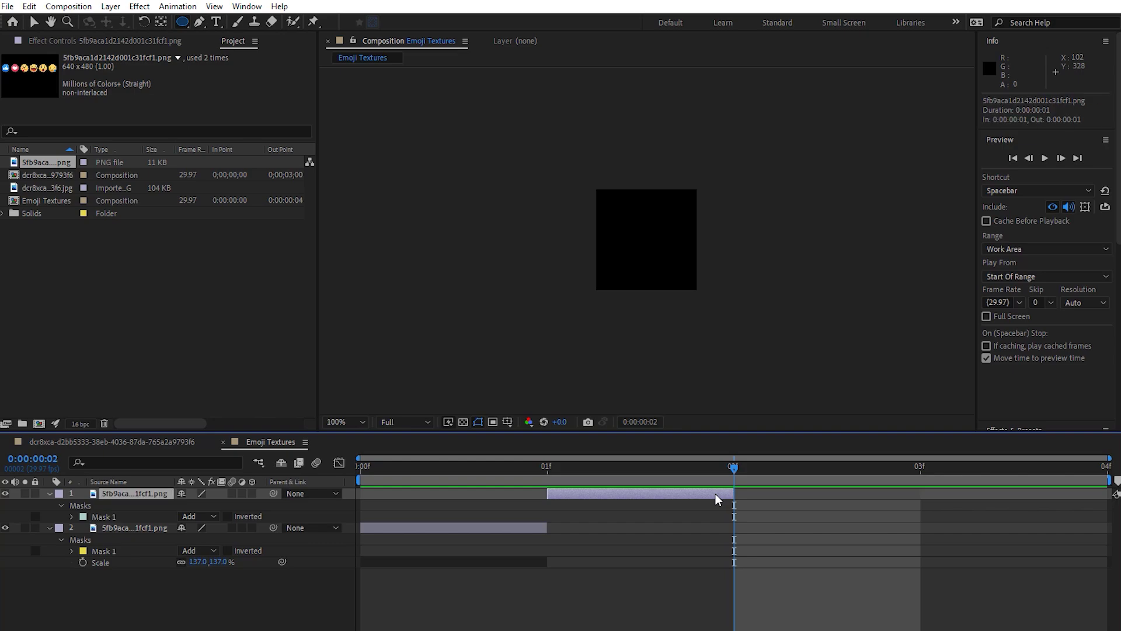
key("ctrl+d")
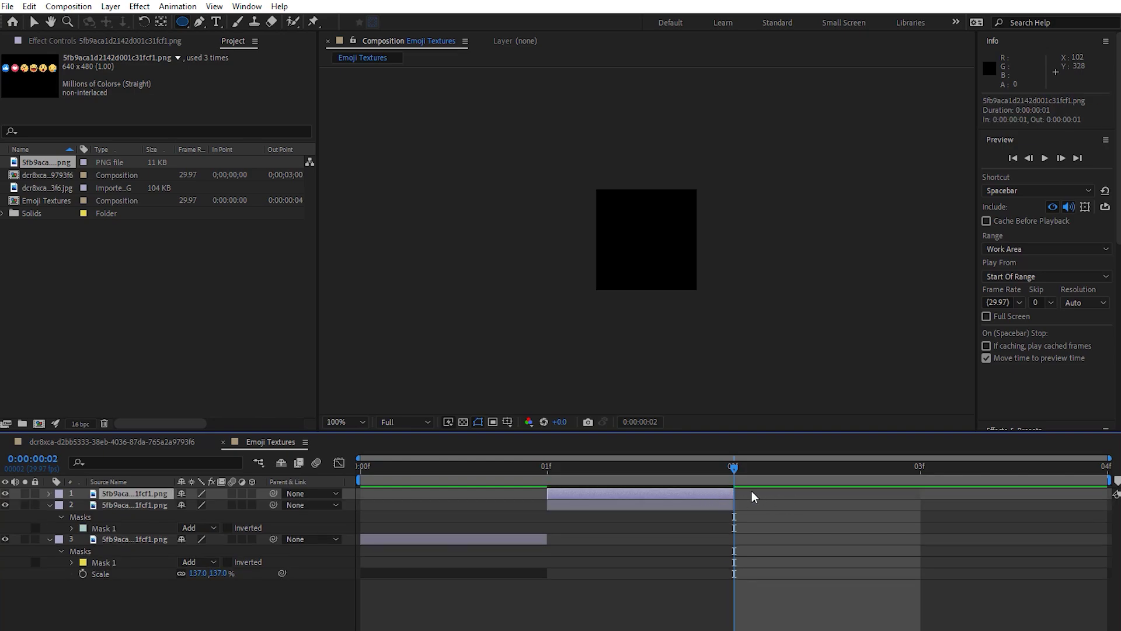
left_click(725, 577)
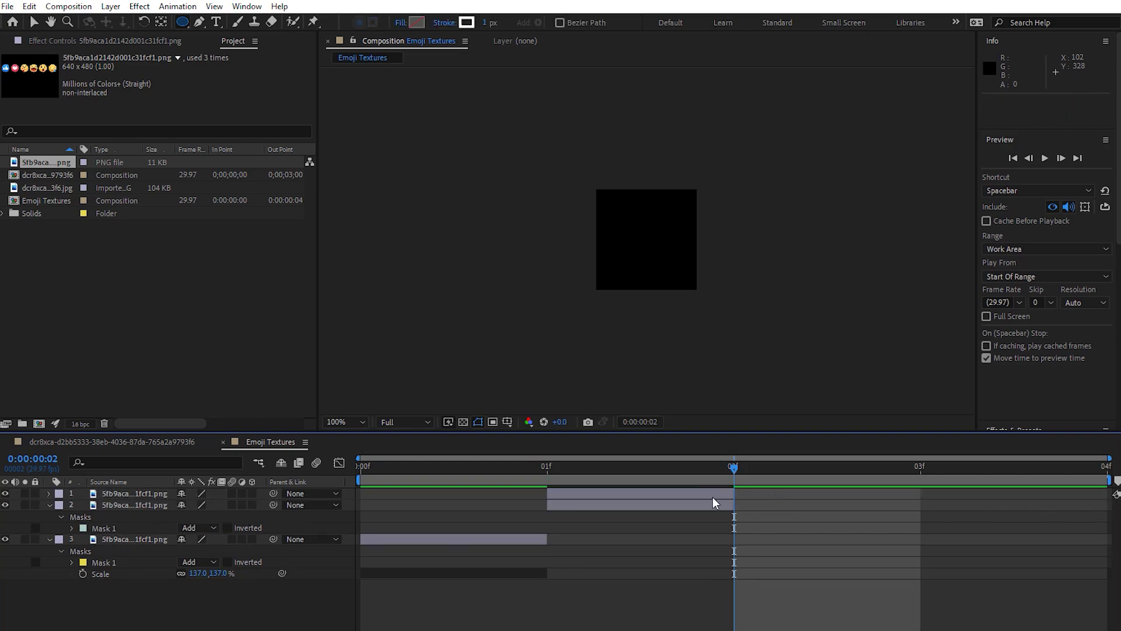
left_click_drag(711, 494, 836, 502)
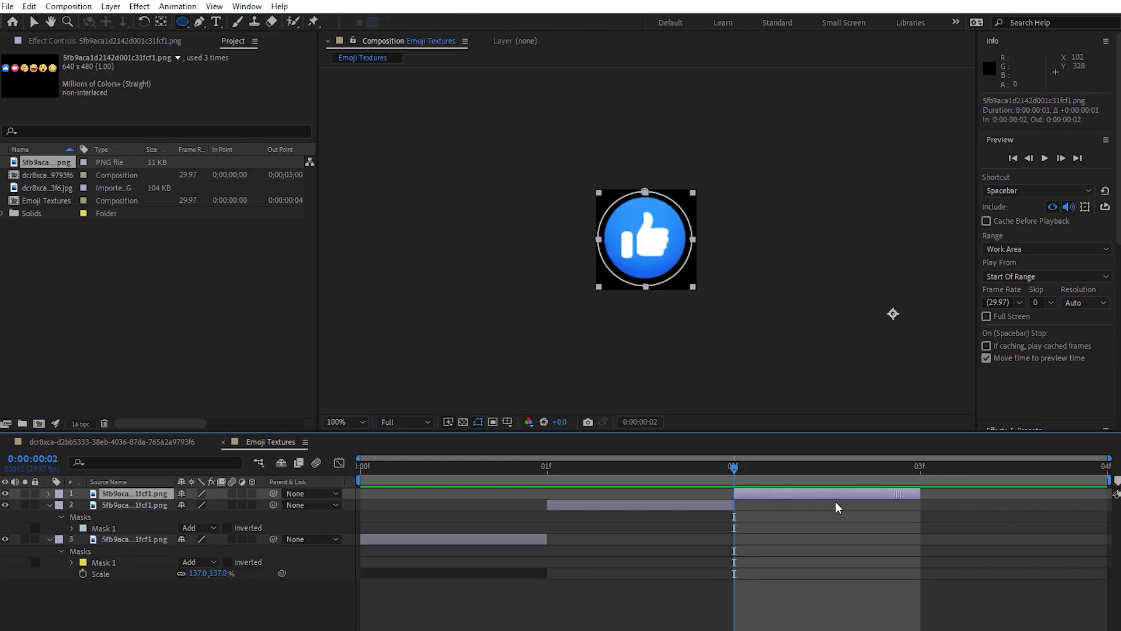
- Delete the mask from the duplicate at frame 2 and reposition the PNG so the laughing emoji fills the frame
key("m")
left_click(106, 506)
key("Delete")
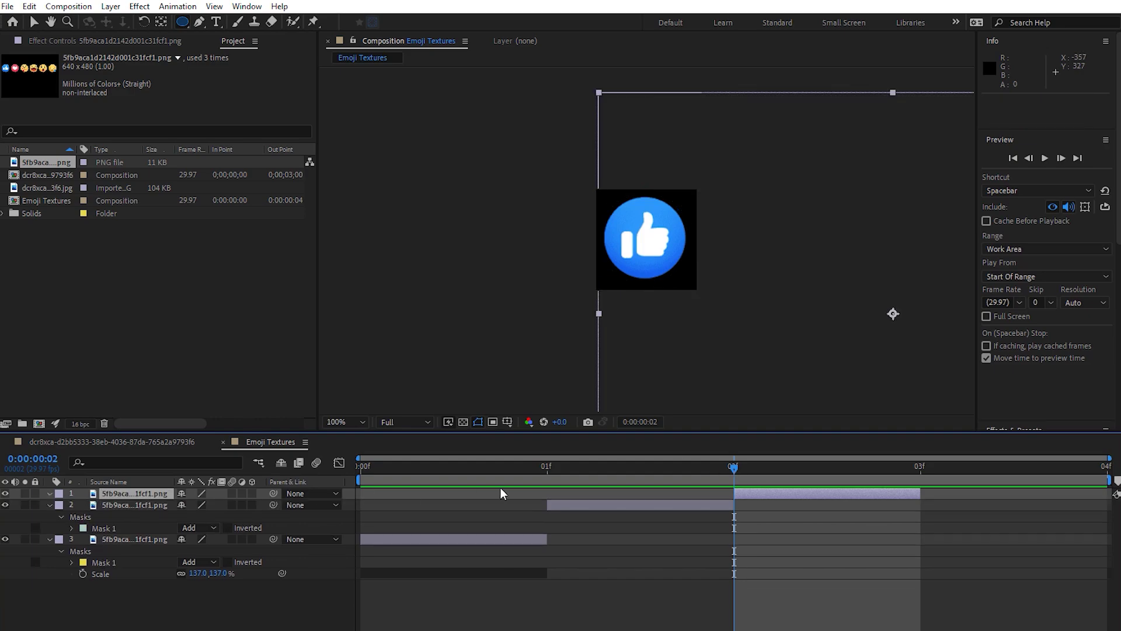
key("v")
mouse_move(678, 269)
left_mouse_down()
mouse_move(363, 269)
mouse_move(697, 264)
mouse_move(704, 255)
mouse_move(679, 277)
mouse_move(689, 279)
left_mouse_up()
- Draw a circular ellipse mask around the laughing emoji and nudge it down and left to centre it on the emoji
left_click(184, 23)
key("shift+Up")
key("shift+Right")
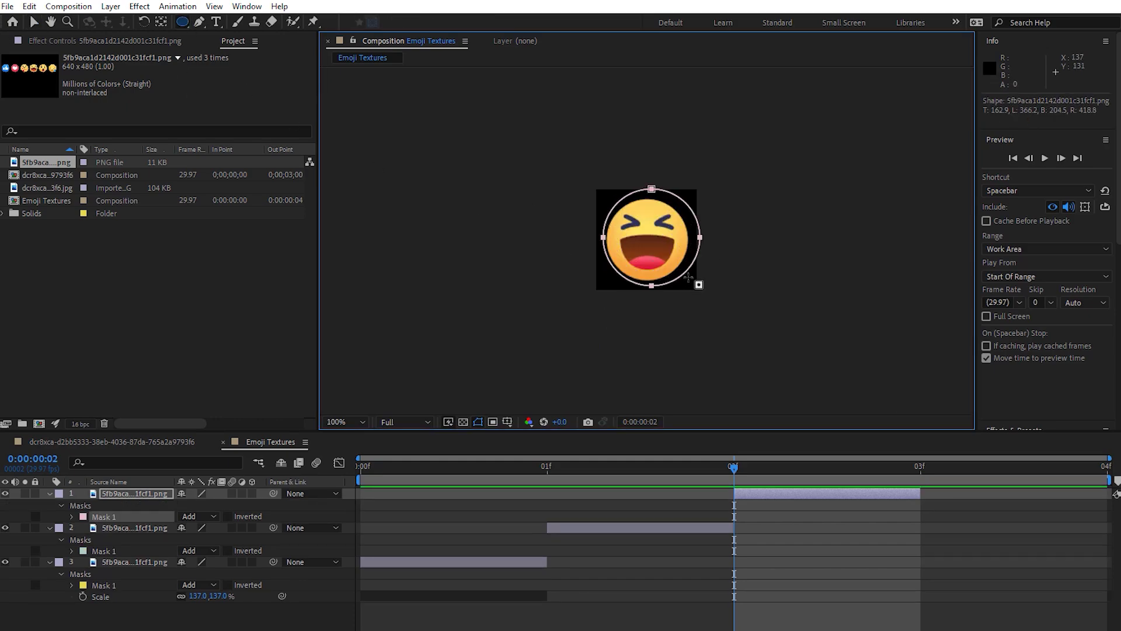
key("Down")
key("Left")
key("Left")
key("Down")
key("Down")
key("Down")
key("Left")
key("Left")
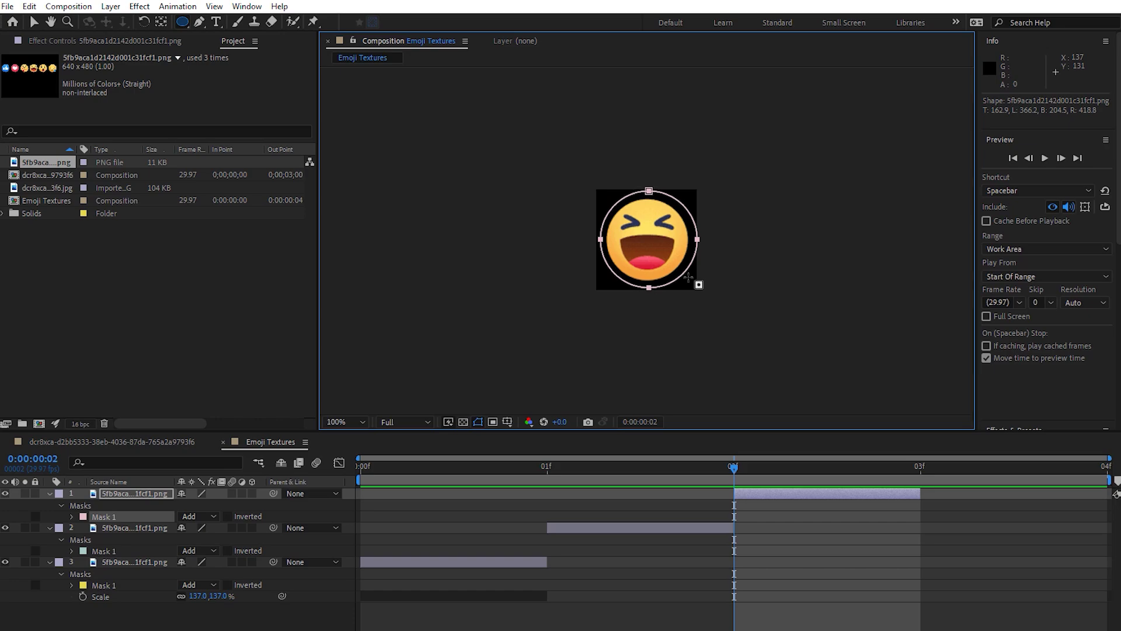
- Duplicate the laughing emoji layer and shift the duplicate to start at frame 3
left_click(812, 491)
key("ctrl+d")
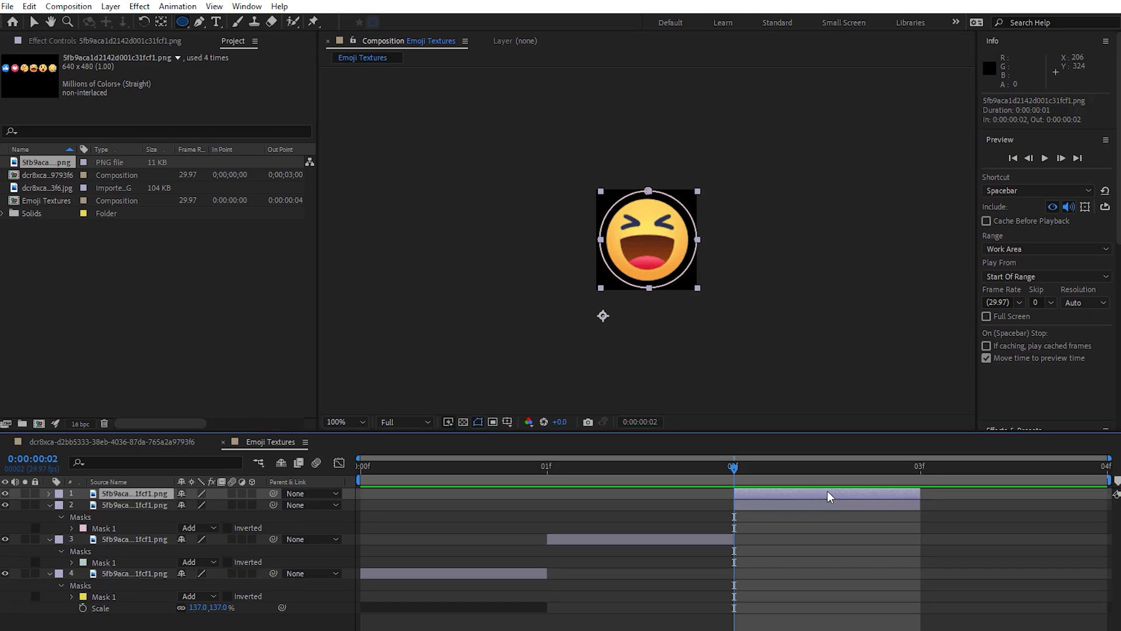
left_click_drag(827, 493, 937, 492)
left_click(926, 472)
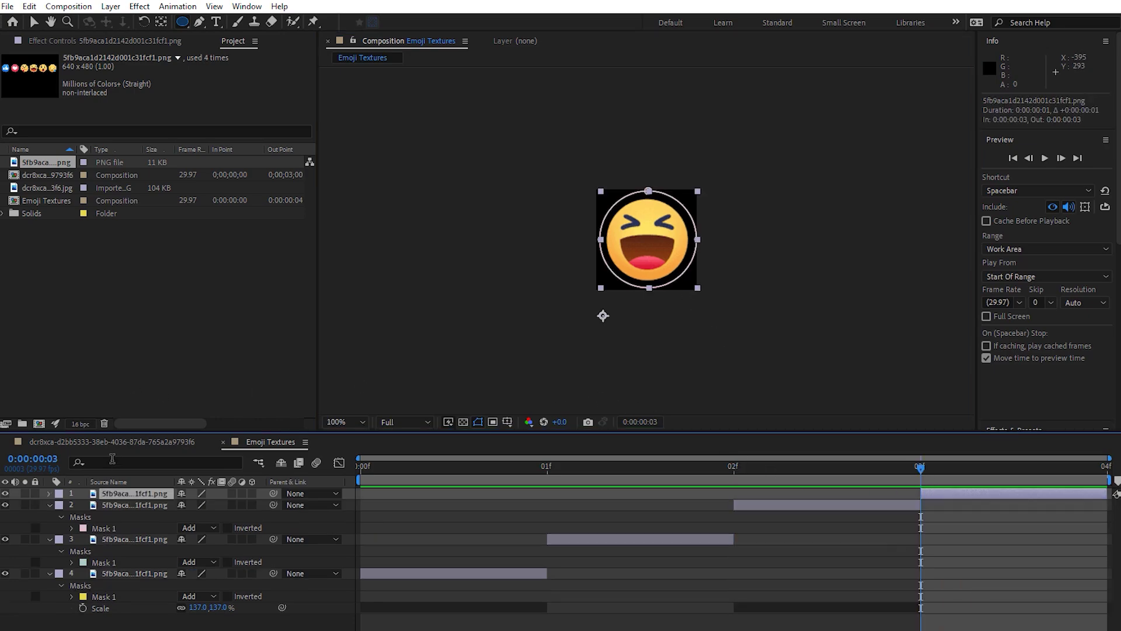
- Delete the mask from the duplicate at frame 3 and reposition the PNG so the heart-hugging emoji fills the frame
key("v")
key("m")
left_click(106, 507)
key("Delete")
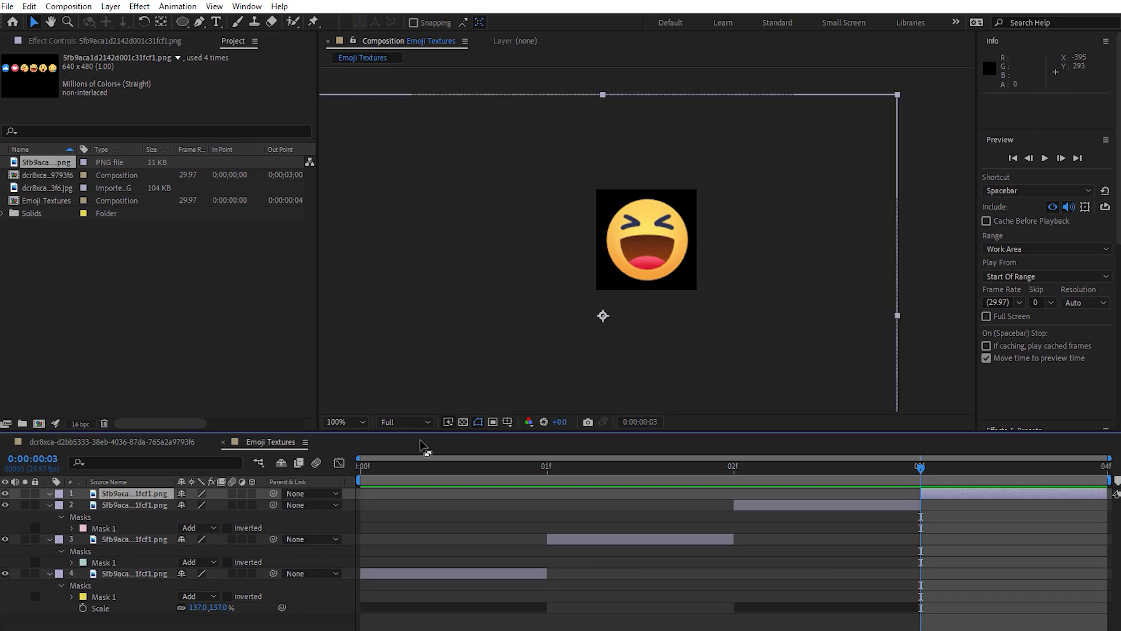
left_click_drag(669, 261, 695, 278)
- Draw a circular ellipse mask around the heart-hugging emoji and scrub back to frame 0 to check the emoji frames
left_click(183, 25)
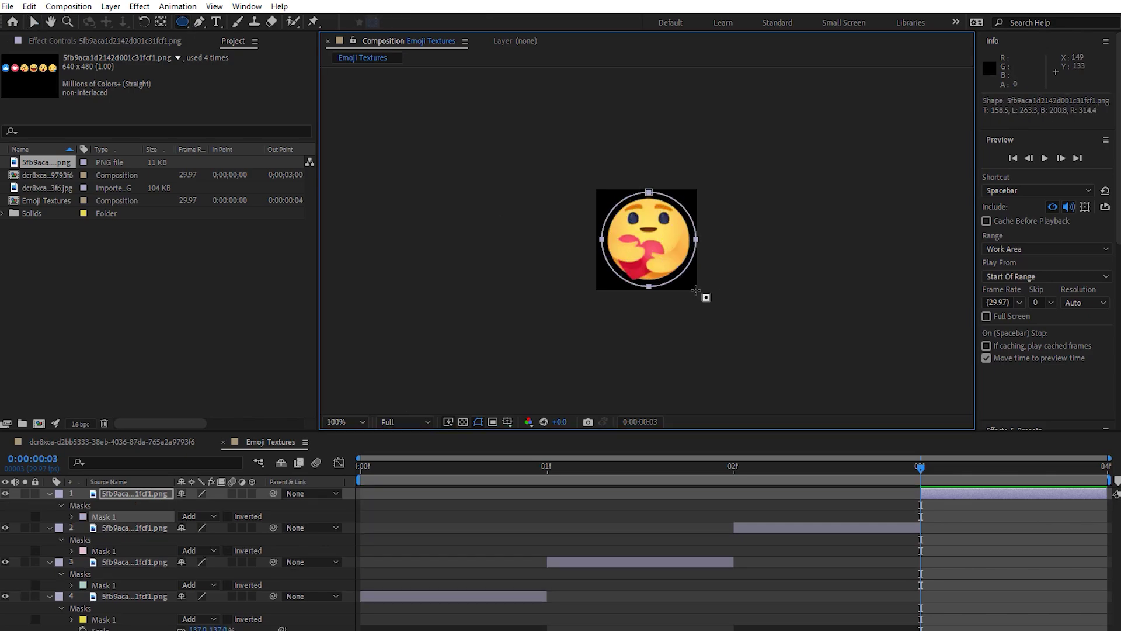
left_click(701, 576)
left_click_drag(941, 469, 93, 451)
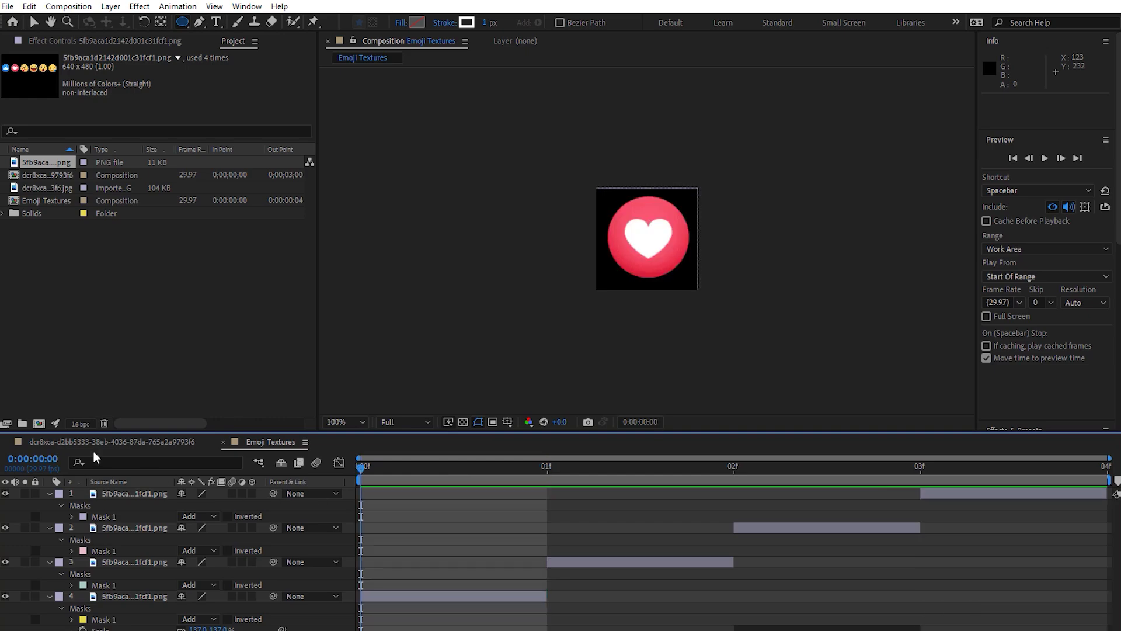
- Rename the photo composition as Main Comp in its composition settings
left_click(68, 443)
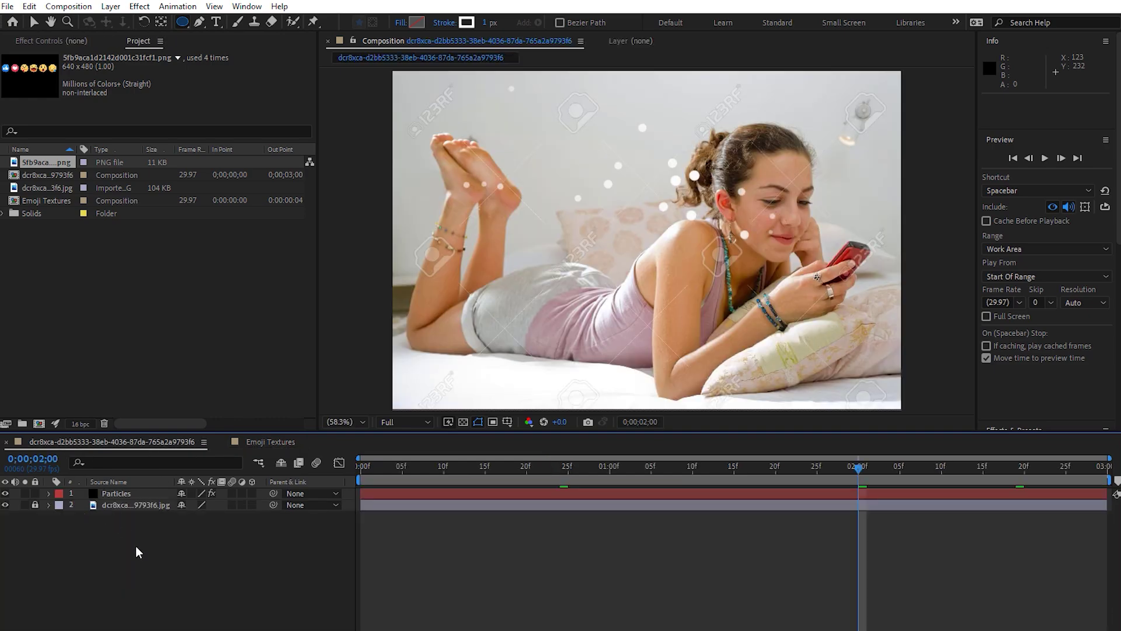
key("ctrl+k")
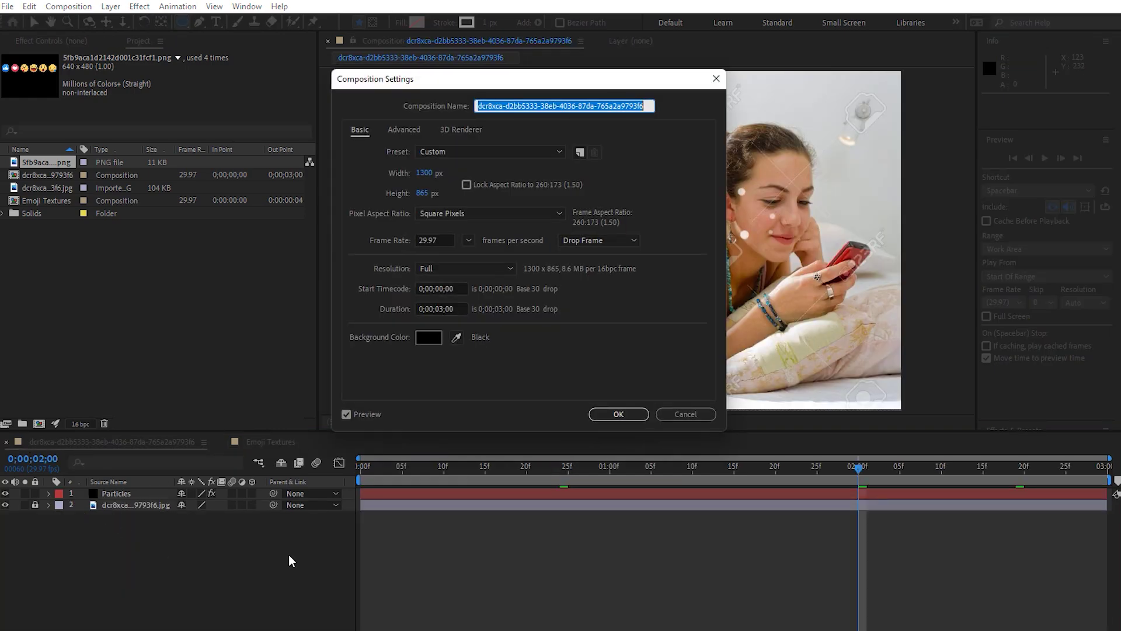
type("Main Comp")
key("Return")
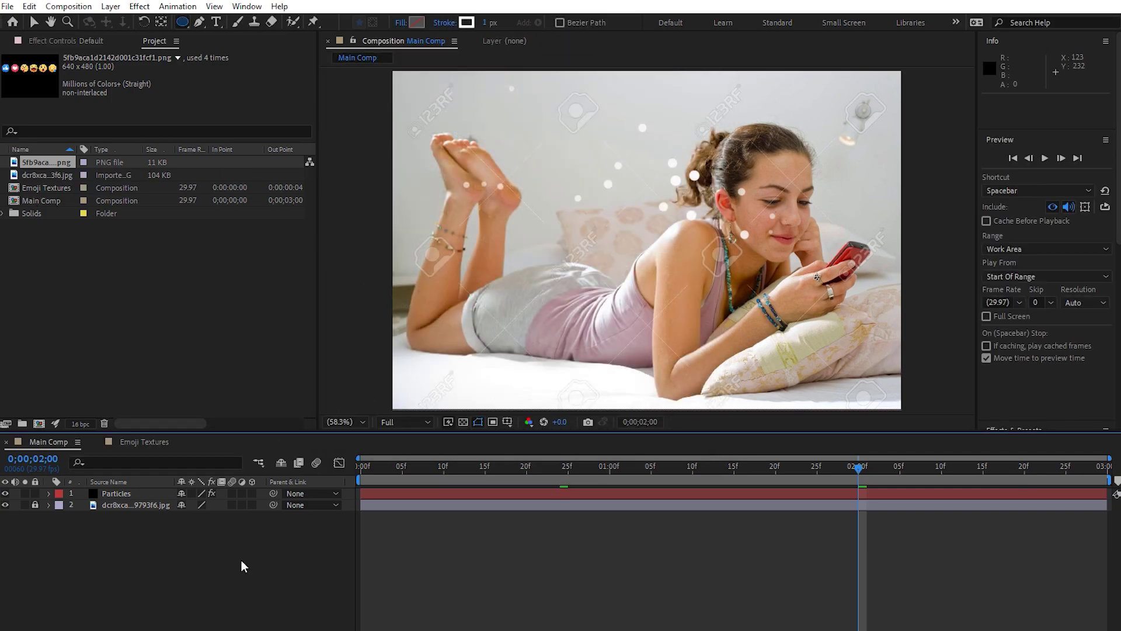
- Place Emoji Textures in Main Comp as a hidden layer below the photo, and show the Particular effect settings of the Particles layer
left_click_drag(47, 187, 123, 543)
left_click(134, 496)
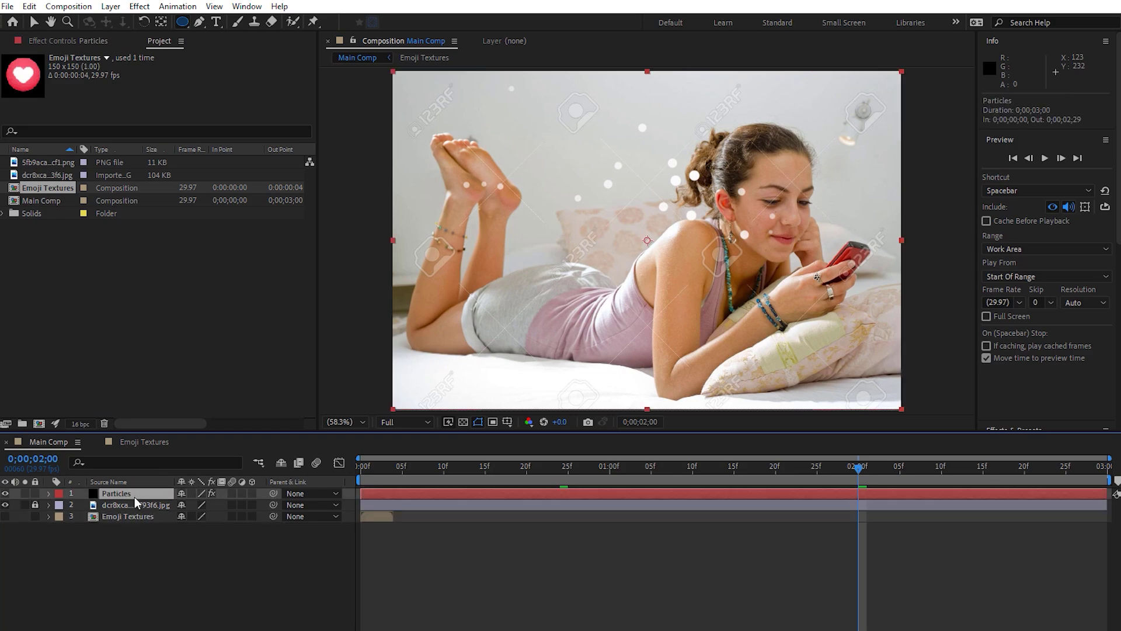
left_click(107, 42)
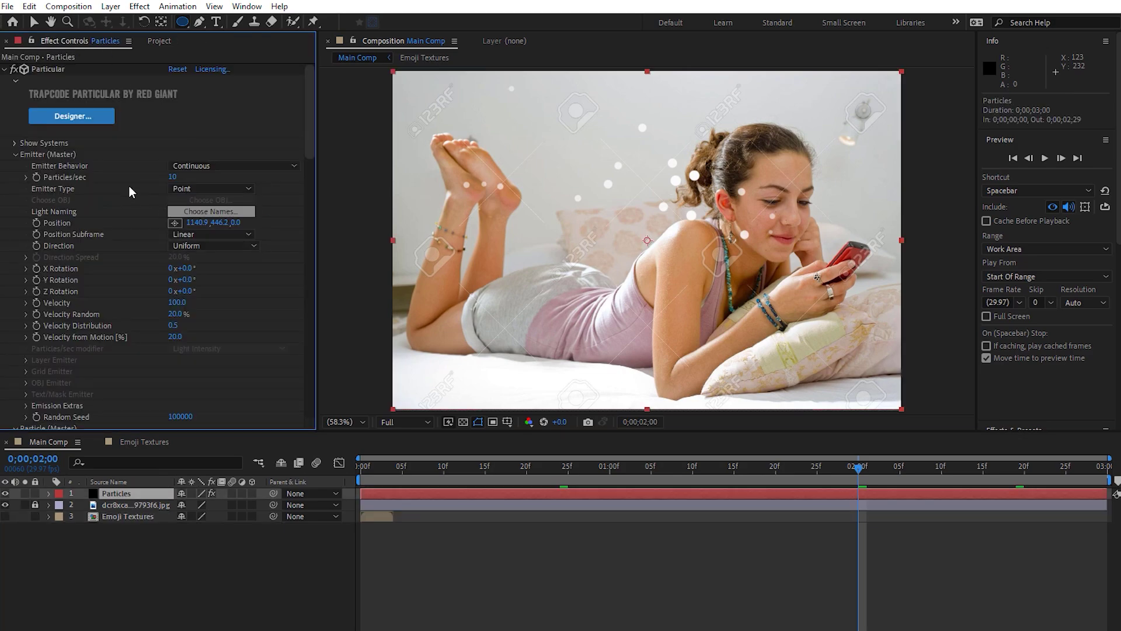
left_click(14, 155)
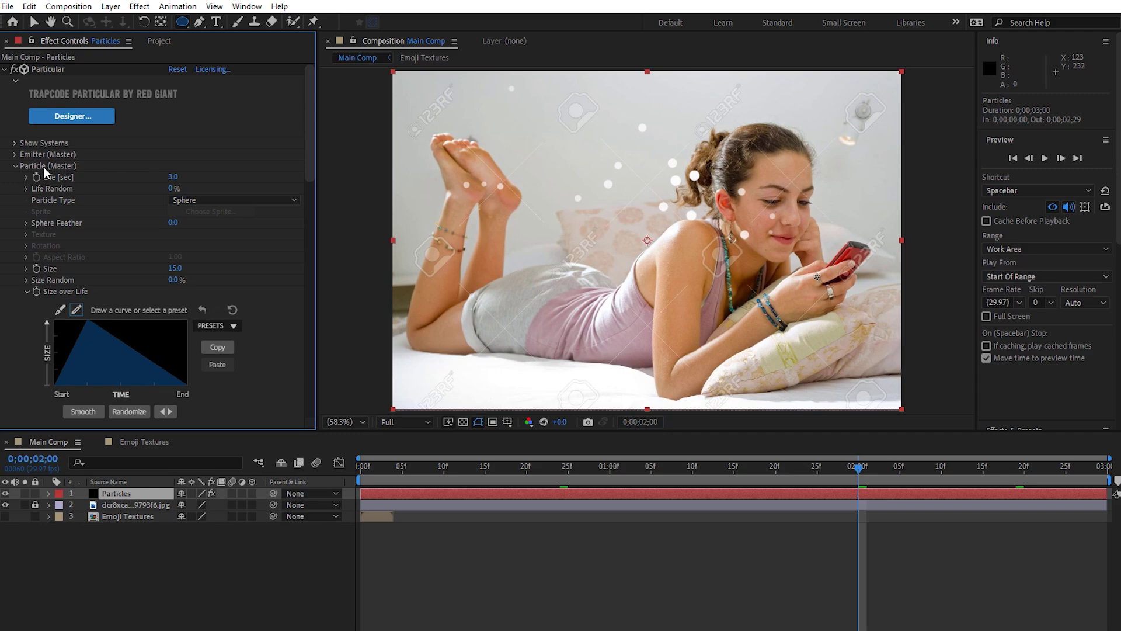
left_click(16, 154)
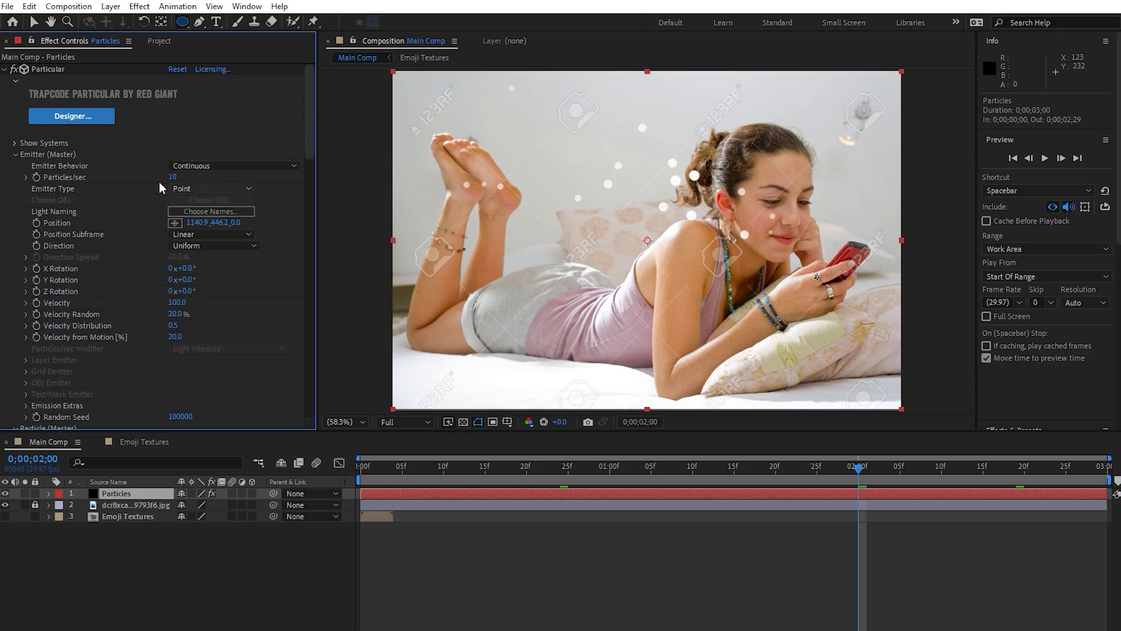
left_click(195, 190)
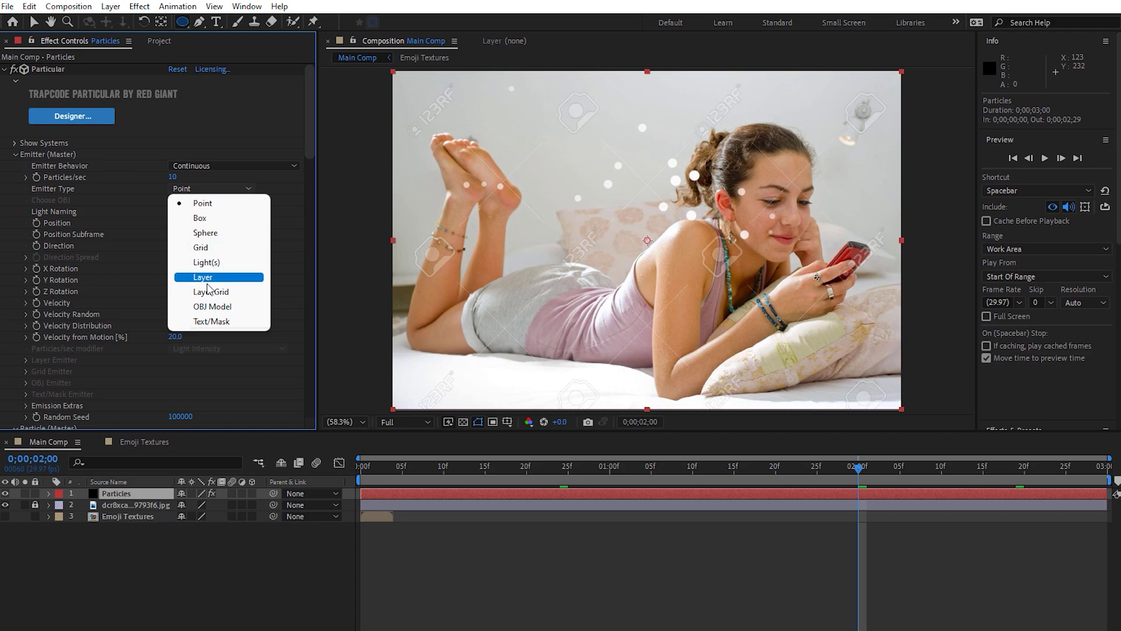
left_click(270, 368)
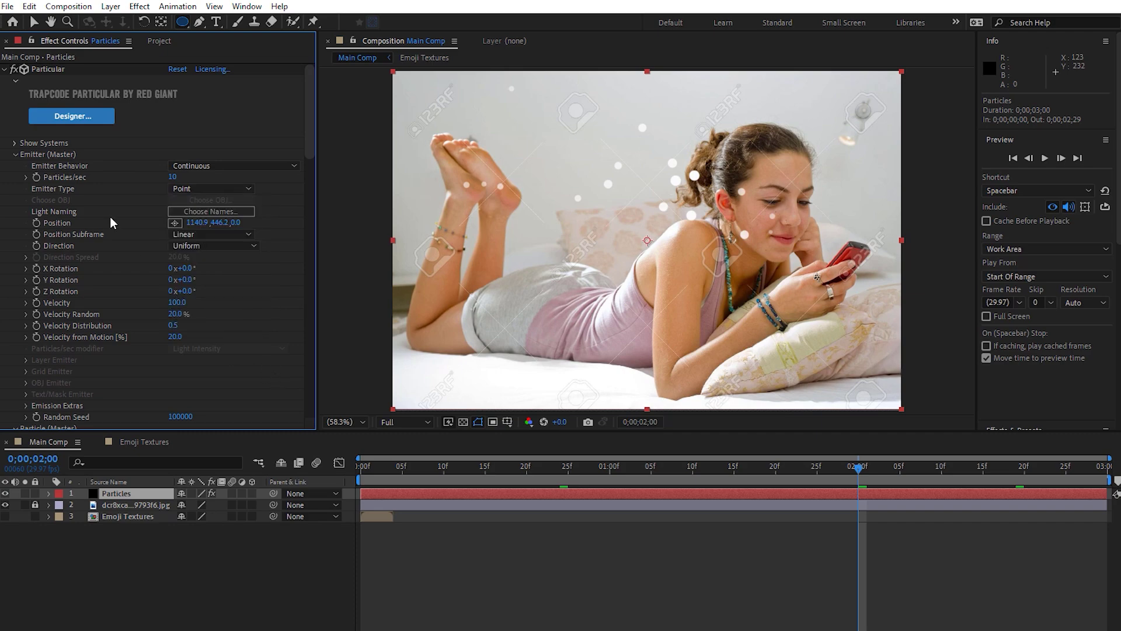
- Set Particular's particle type to Sprite and choose the Emoji Textures layer as its texture
left_click(14, 155)
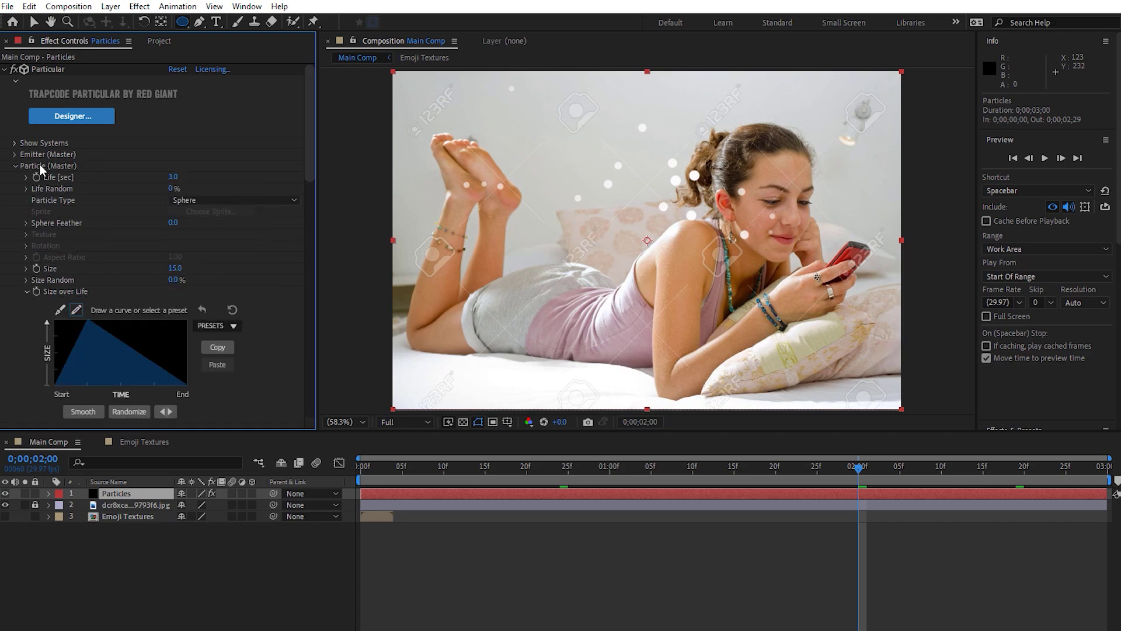
left_click(205, 200)
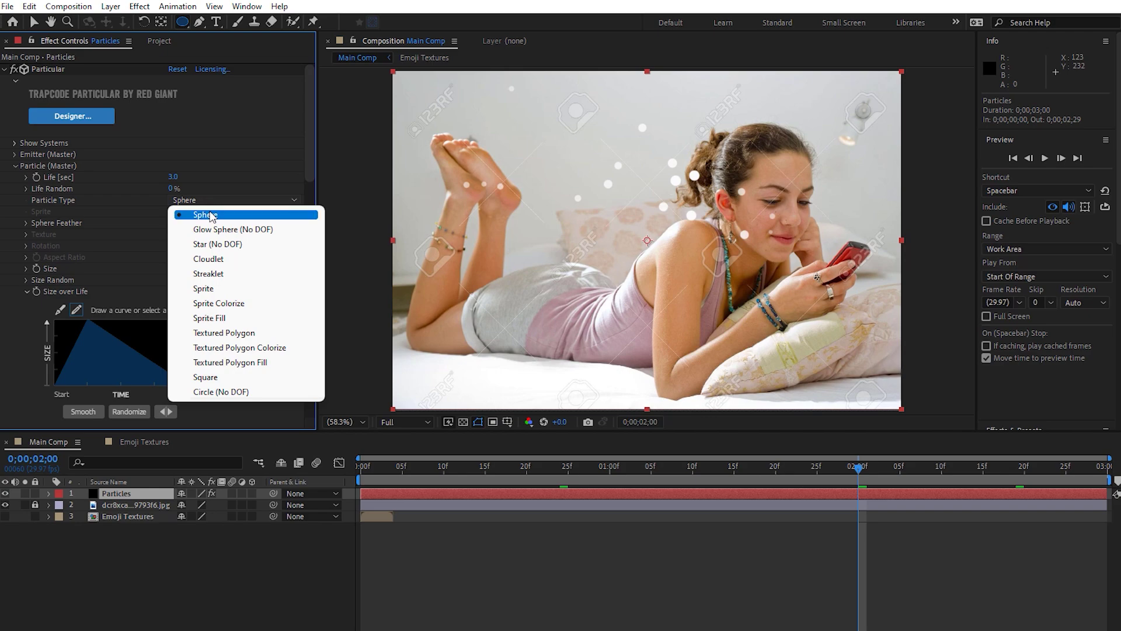
left_click(225, 288)
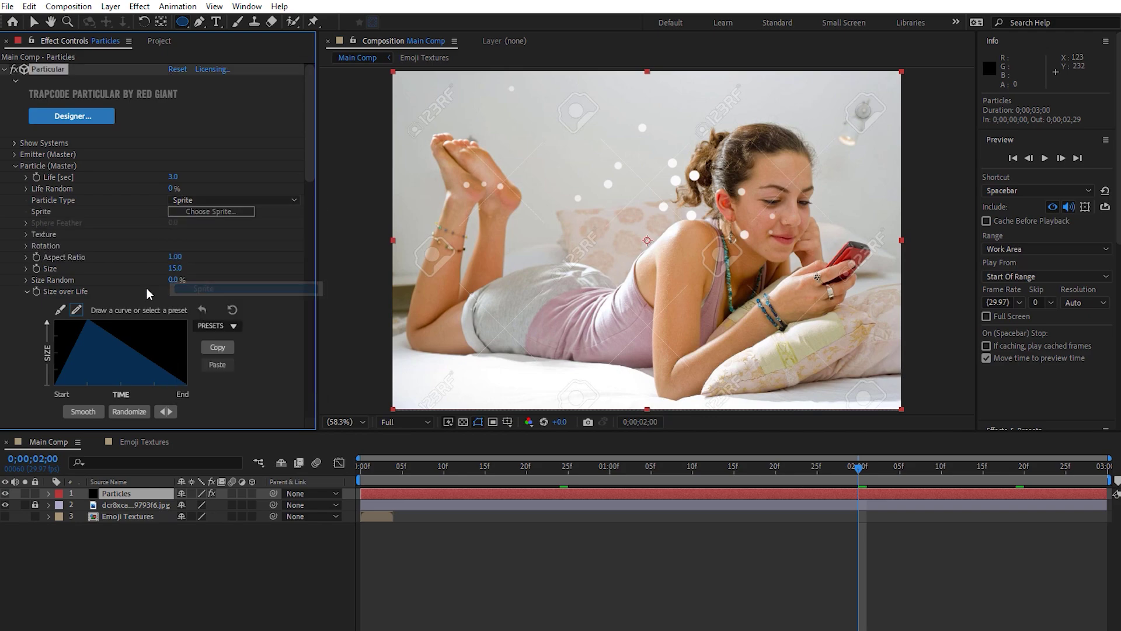
left_click(26, 233)
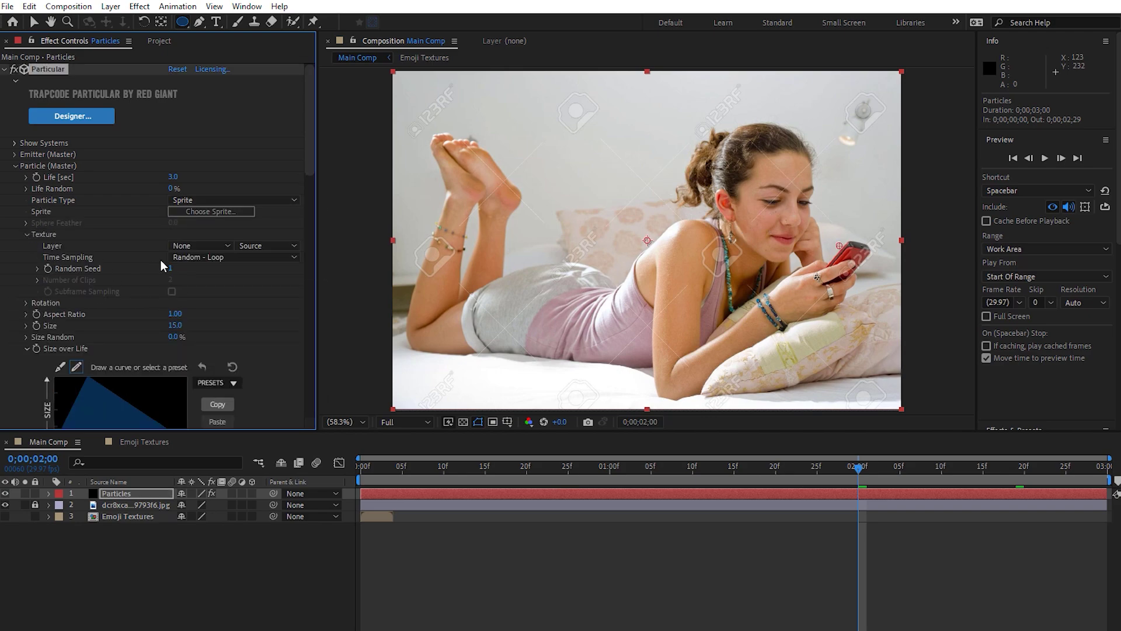
left_click(193, 248)
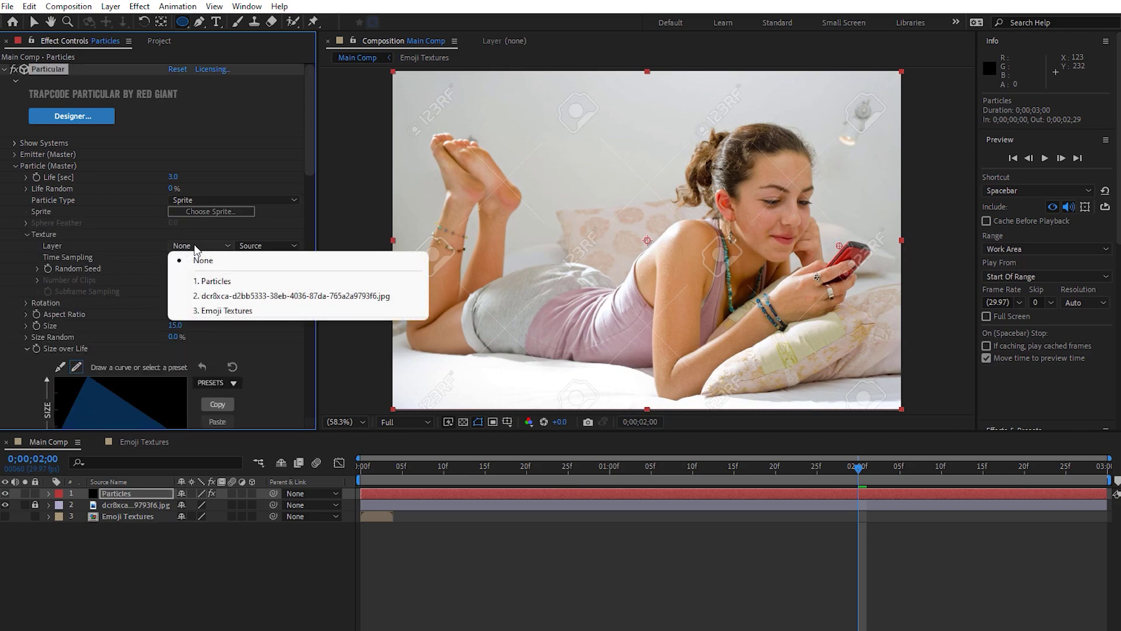
left_click(234, 311)
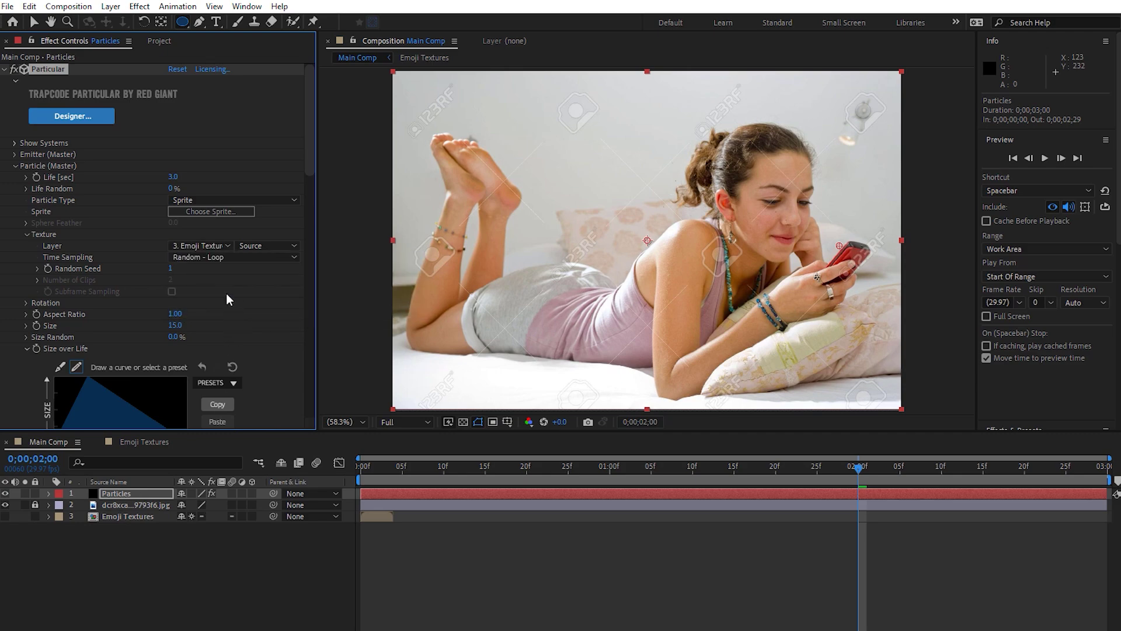
- Set the texture's time sampling to Random - Still Frame and scrub the timeline to 0;00;01;21 to check the particles
left_click(193, 257)
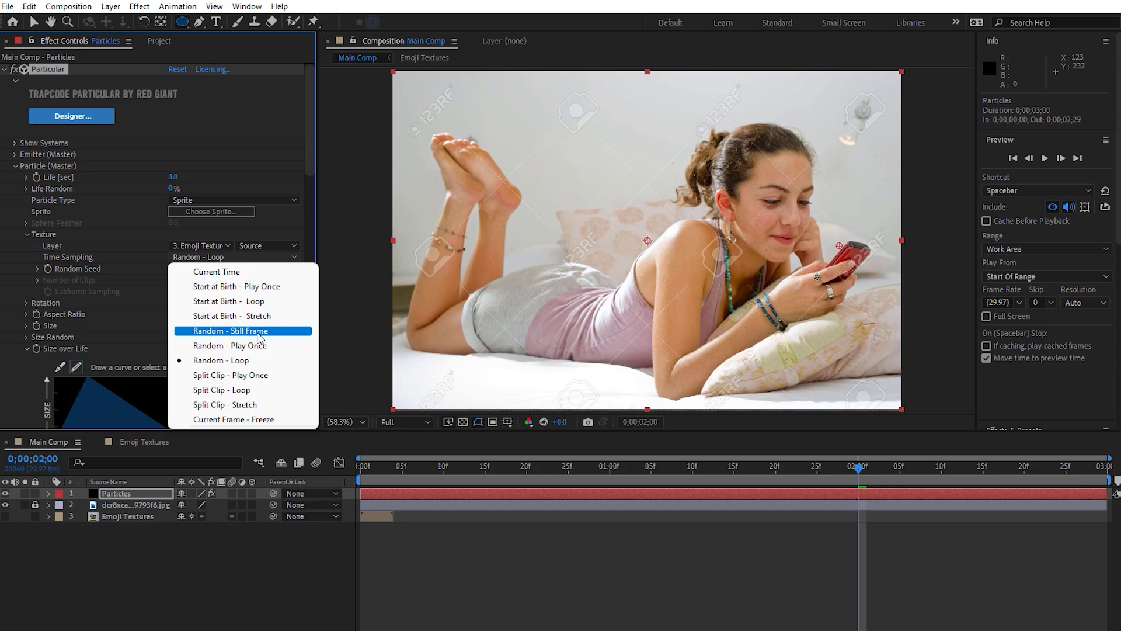
left_click(219, 331)
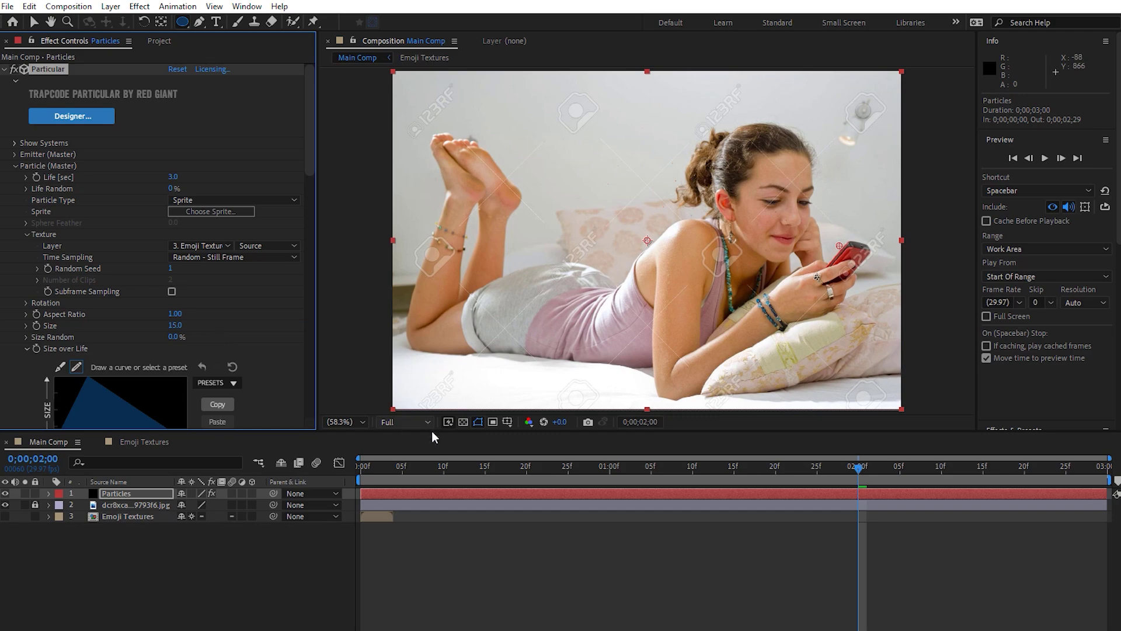
left_click_drag(418, 466, 786, 458)
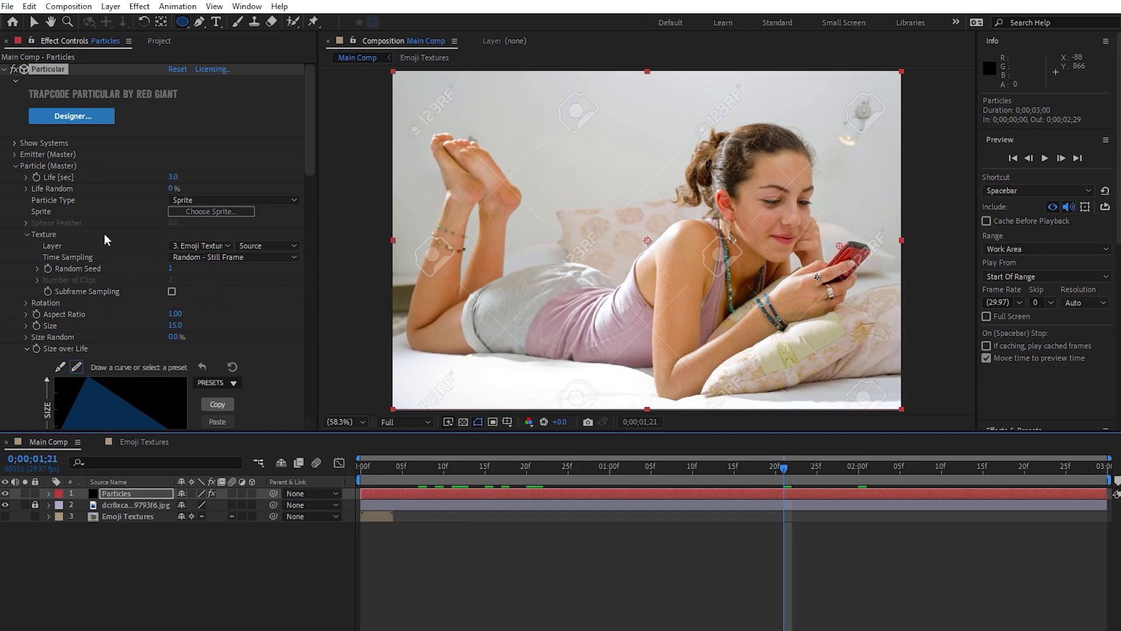
scroll(104, 233, "down", 3)
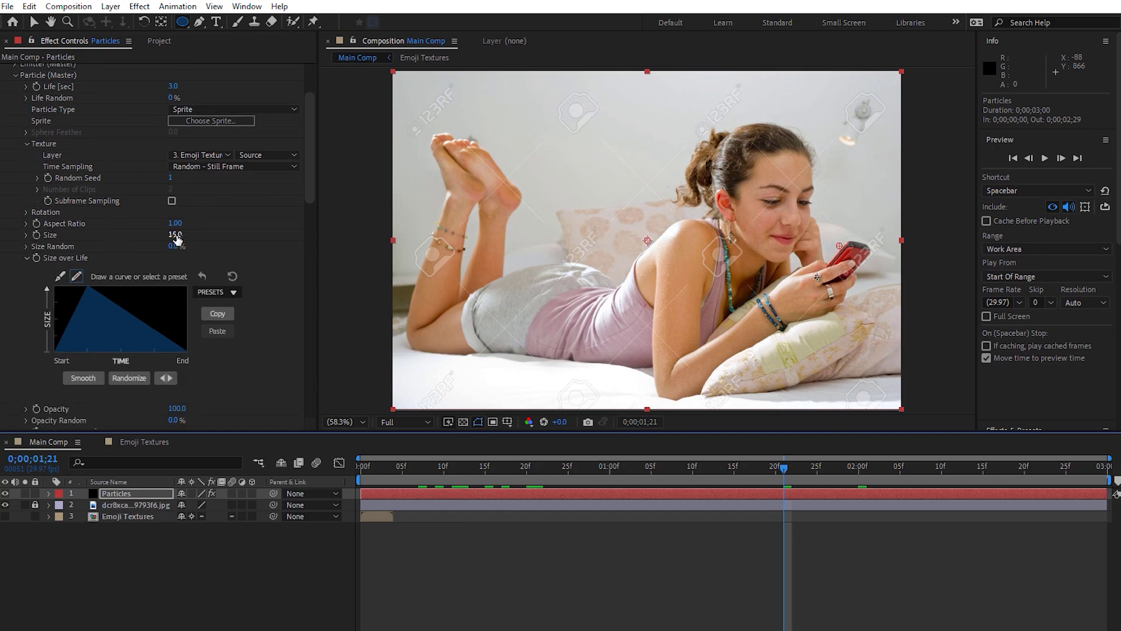
- Increase Particular's particle size to 244.5 and preview the emoji animation from the start of the timeline
left_click_drag(177, 240, 385, 239)
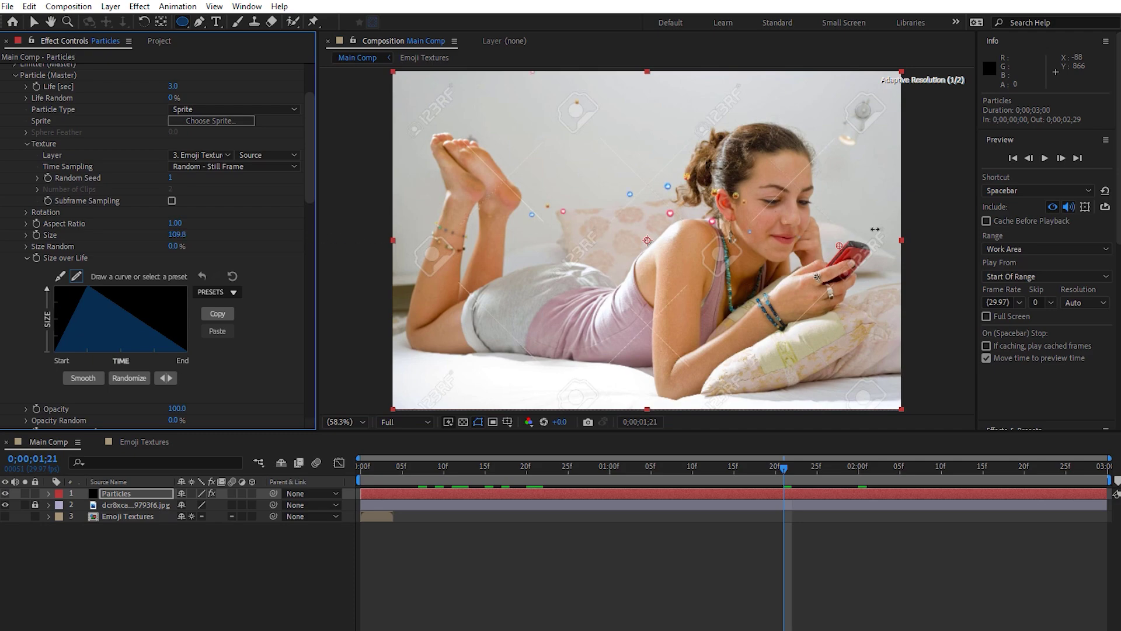
left_click_drag(875, 229, 1120, 218)
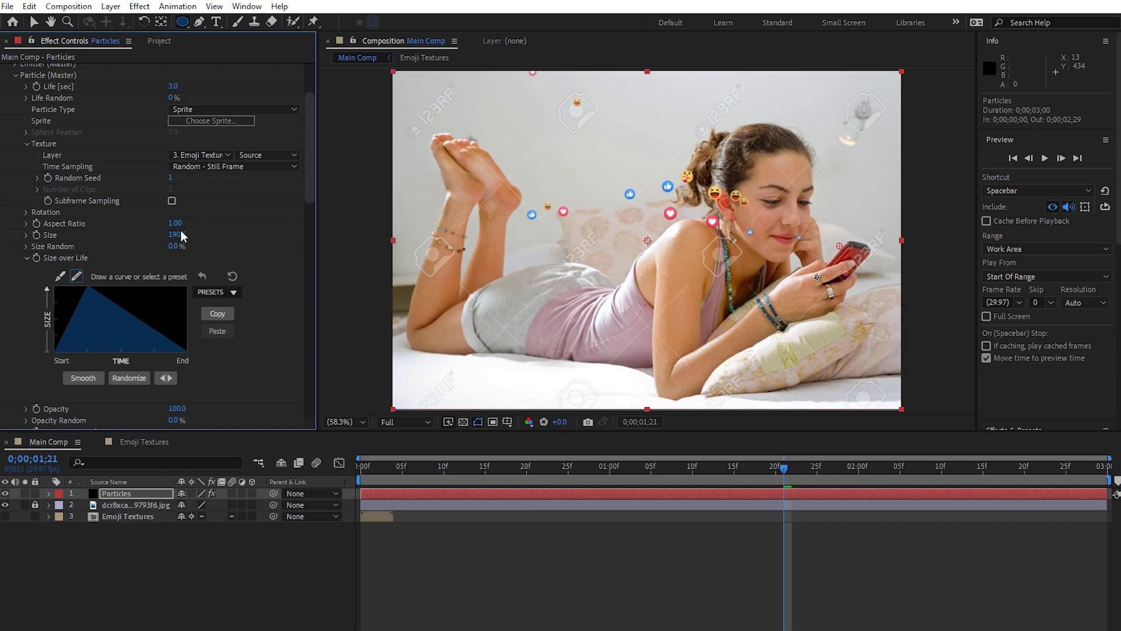
left_click_drag(259, 225, 583, 225)
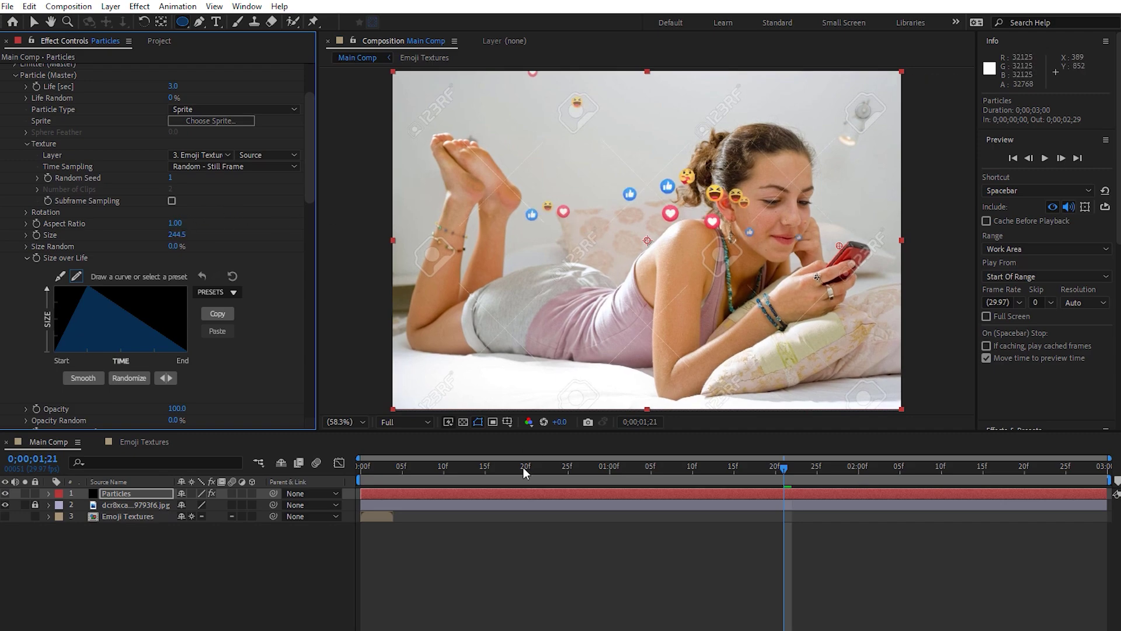
left_click_drag(373, 472, 330, 476)
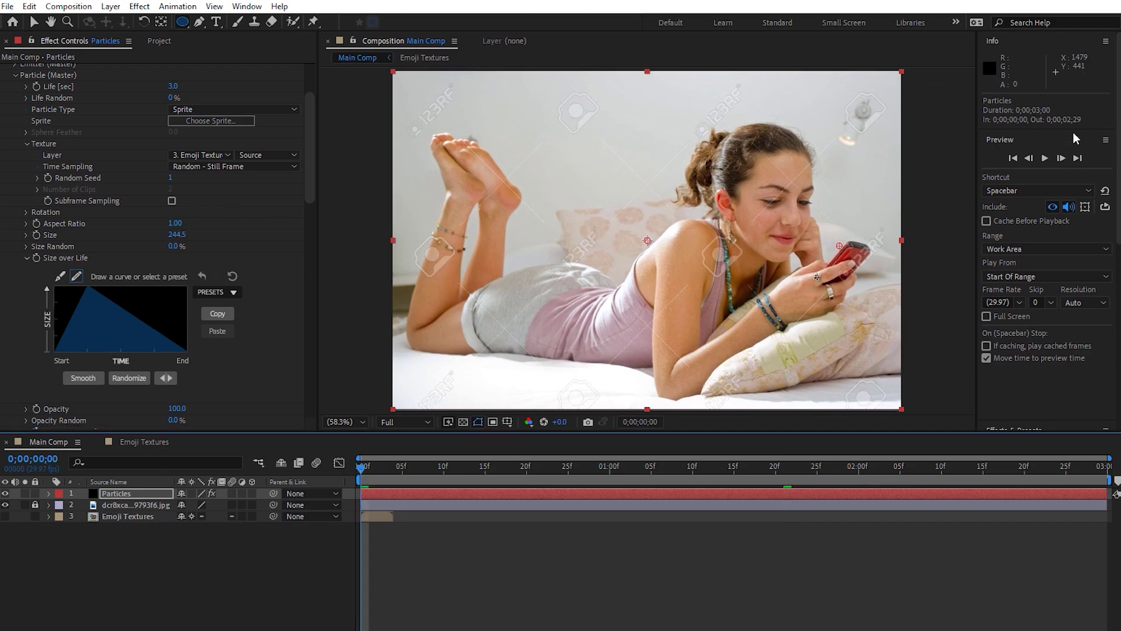
left_click(1045, 158)
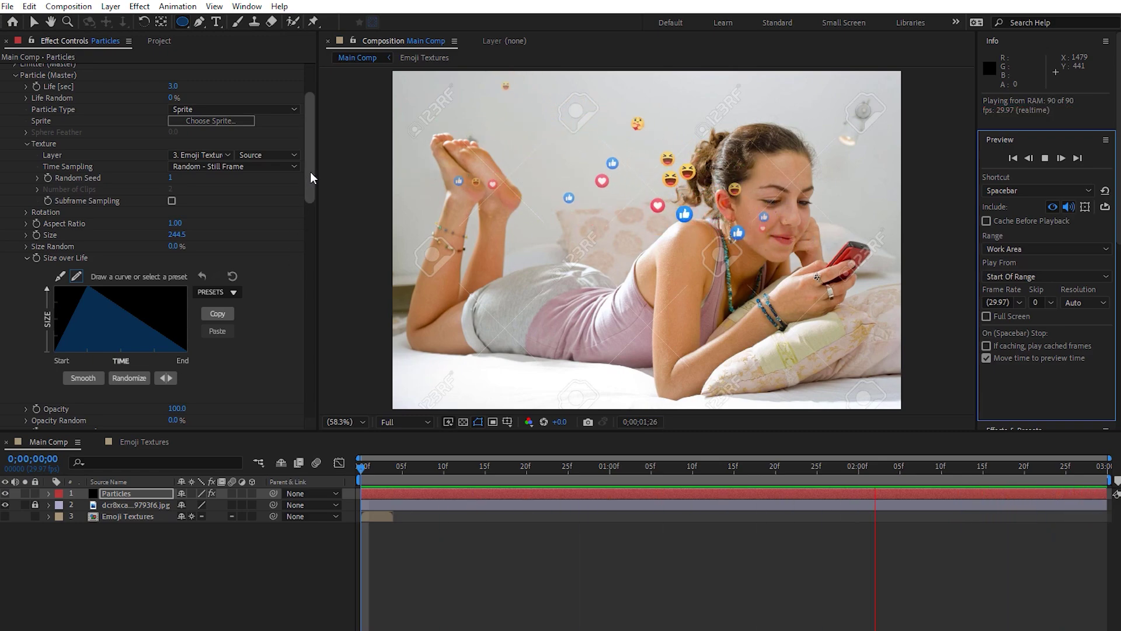
- Set the master emitter's Particles/sec to 1000 and stop the running preview
left_click_drag(311, 171, 308, 132)
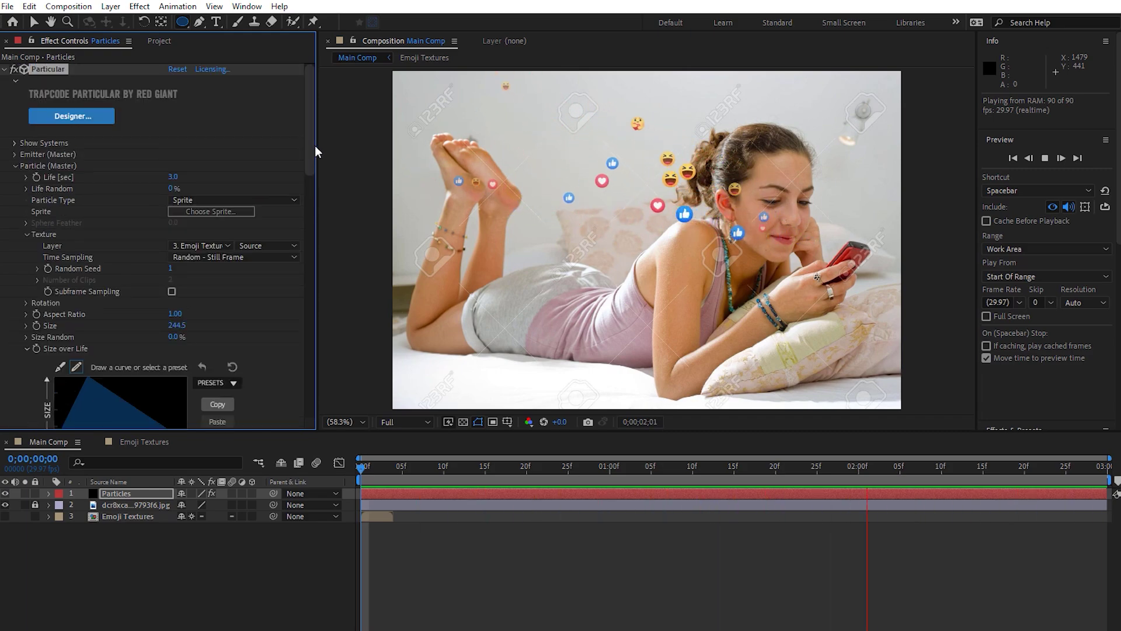
left_click(16, 153)
left_click(174, 177)
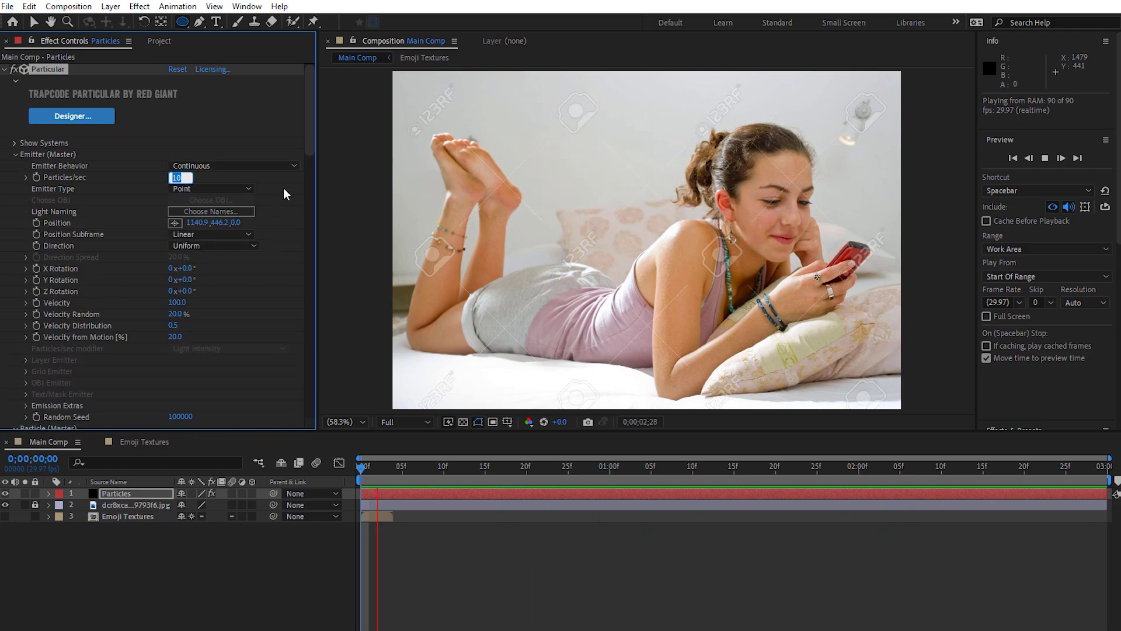
type("00")
key("Return")
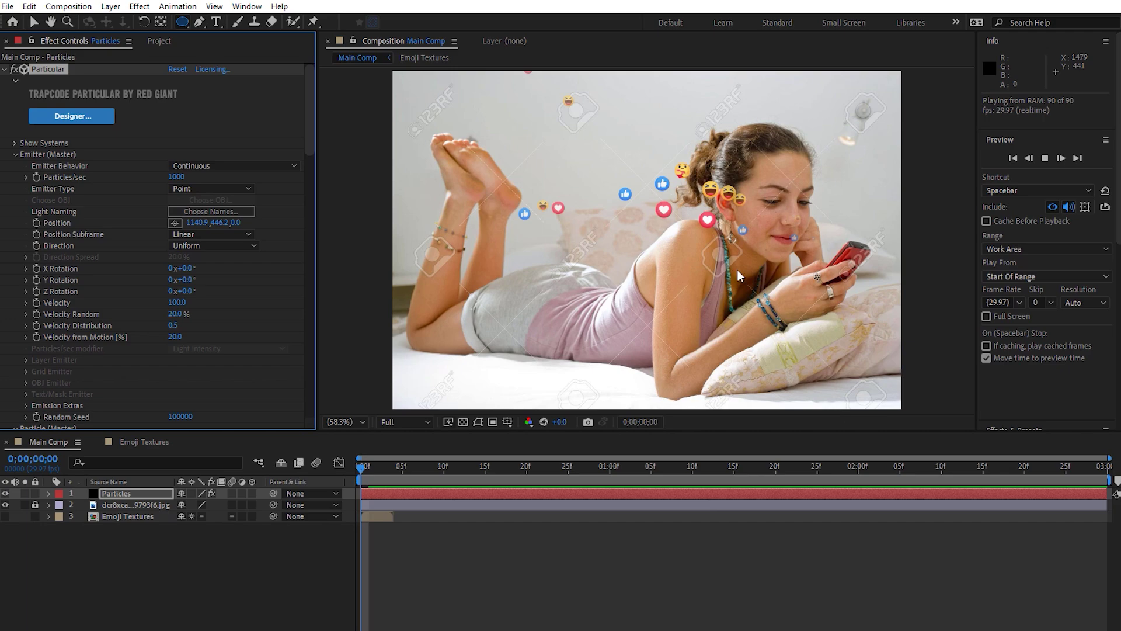
left_click(1046, 158)
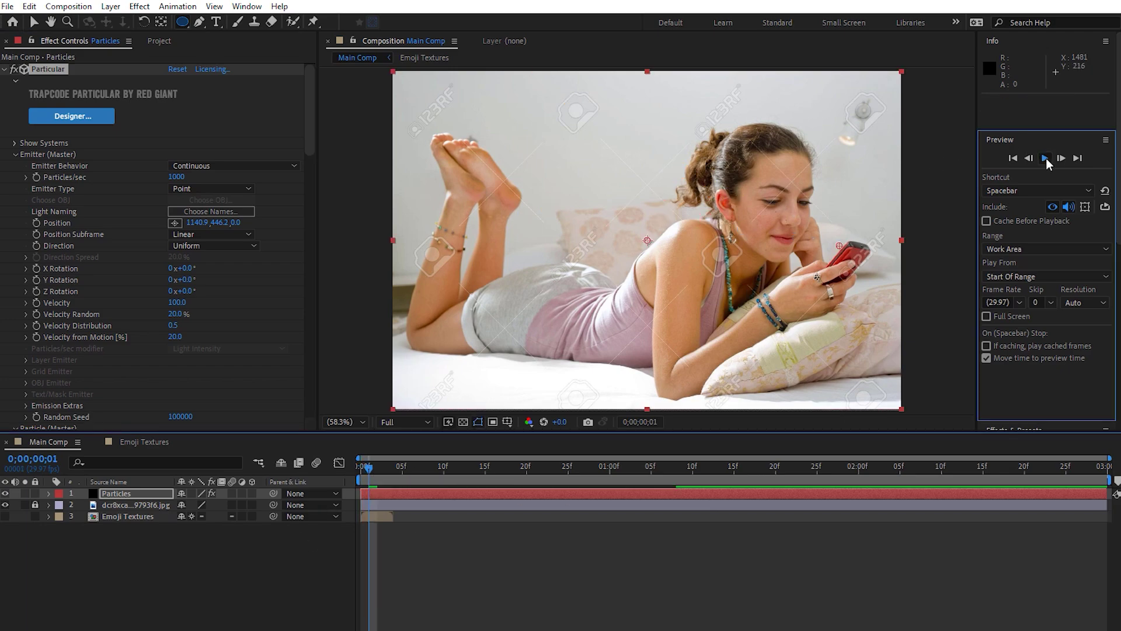